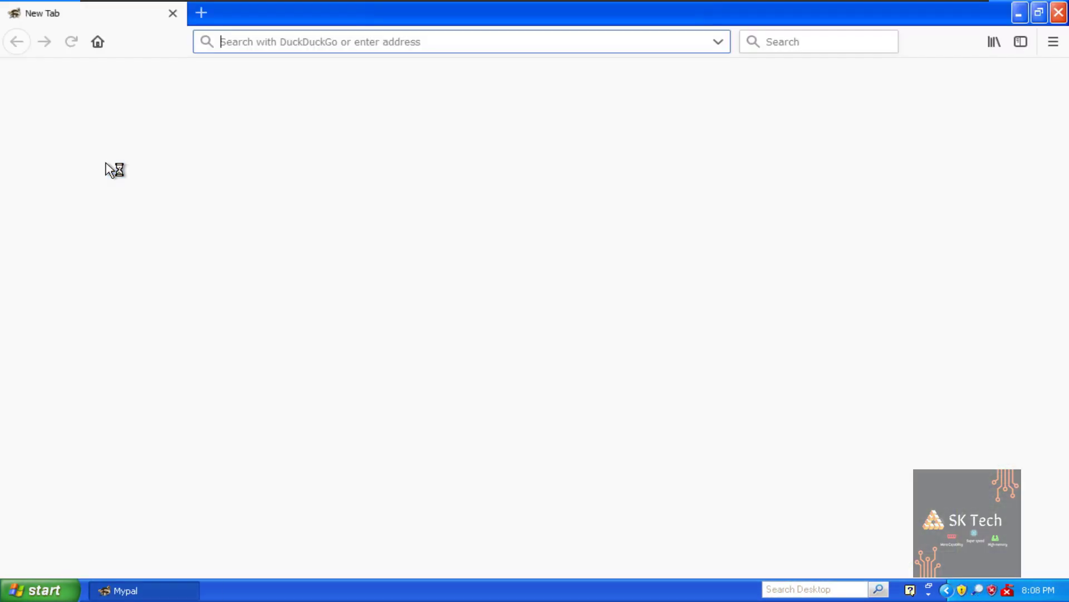
Load YouTube in the browser, search for "sk technical boy" and open a search result
click(132, 201)
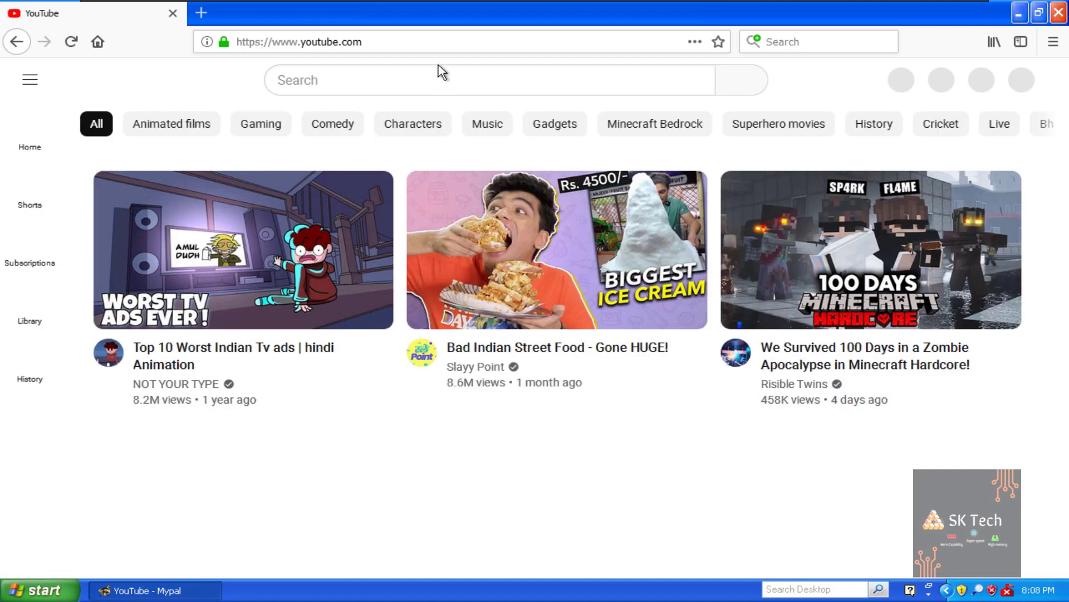
scroll(437, 226, down, 10)
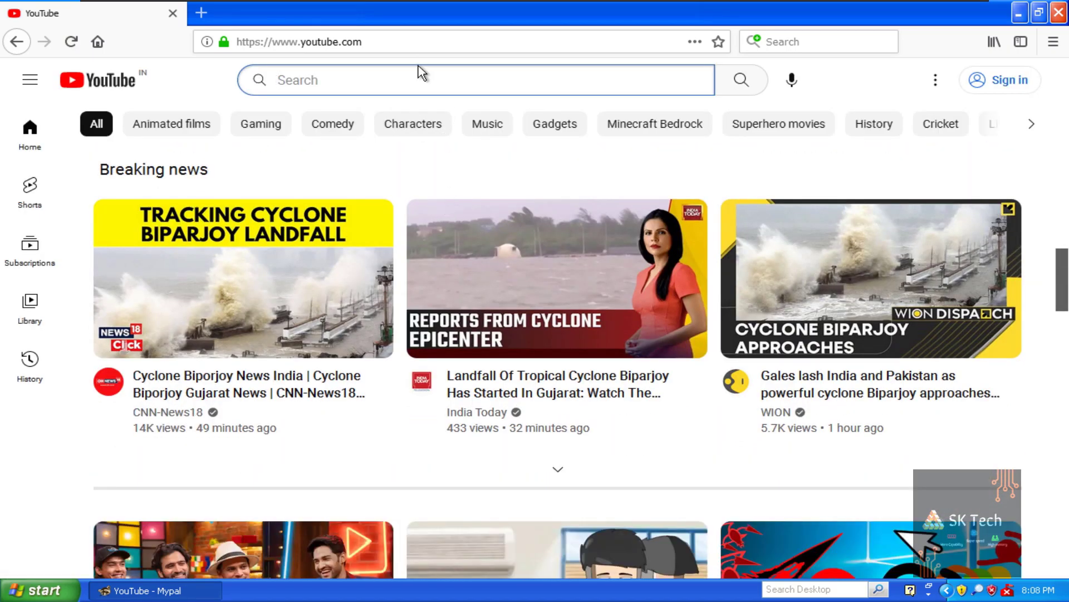
text(sk technical boy)
key(Return)
click(477, 239)
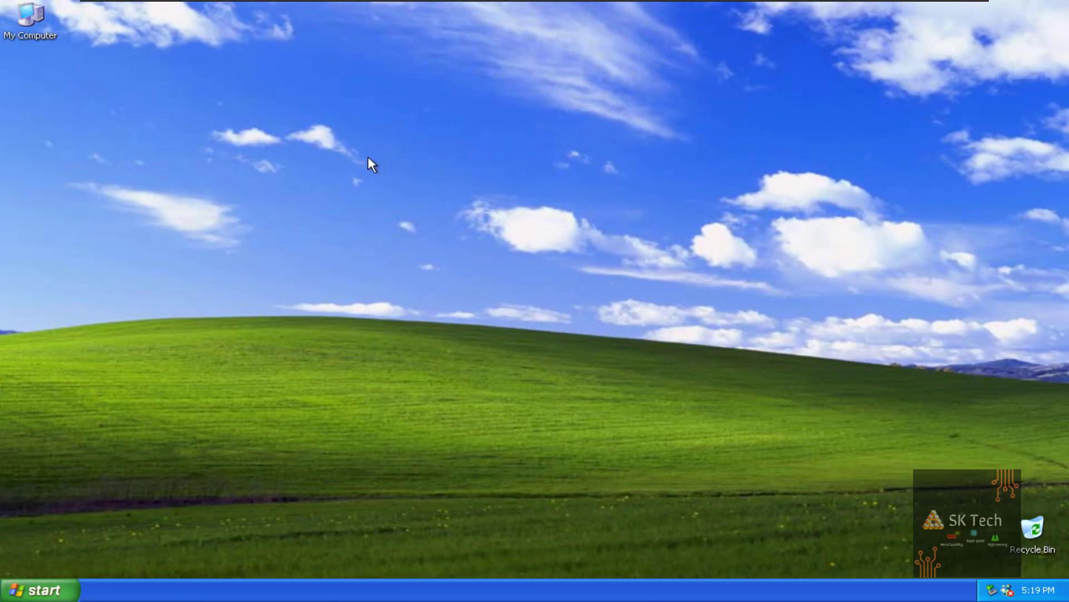
Check the Windows version and hardware details in the properties of My Computer
right_click(36, 29)
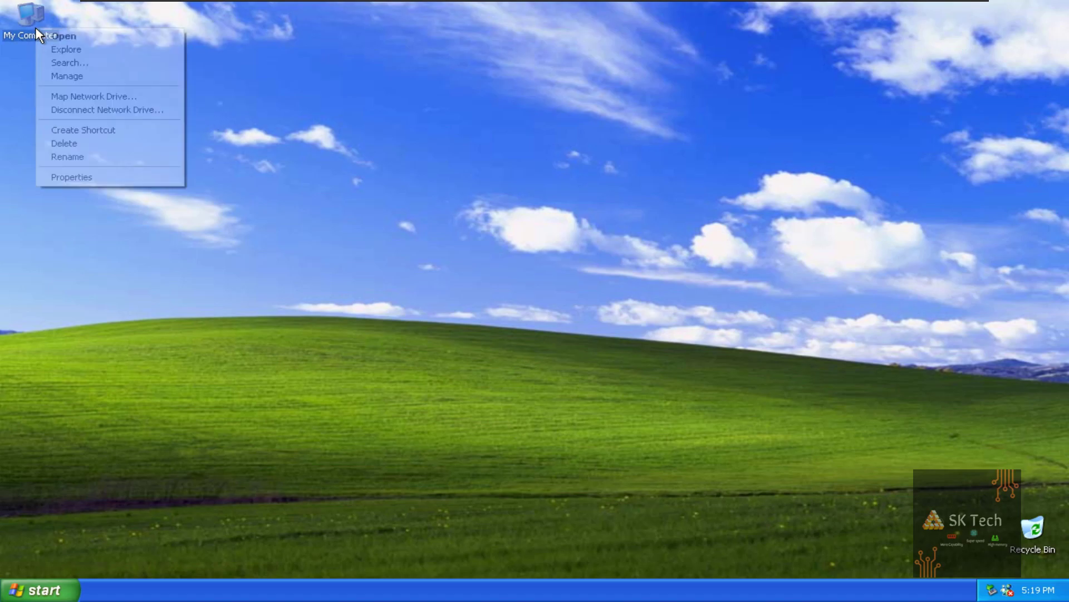
click(79, 176)
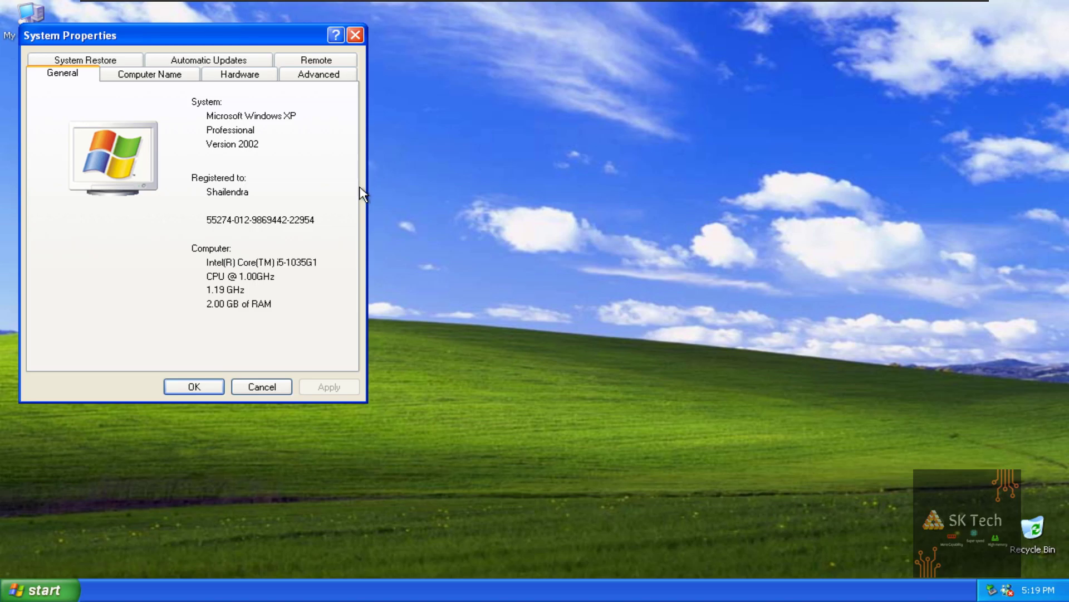
click(219, 386)
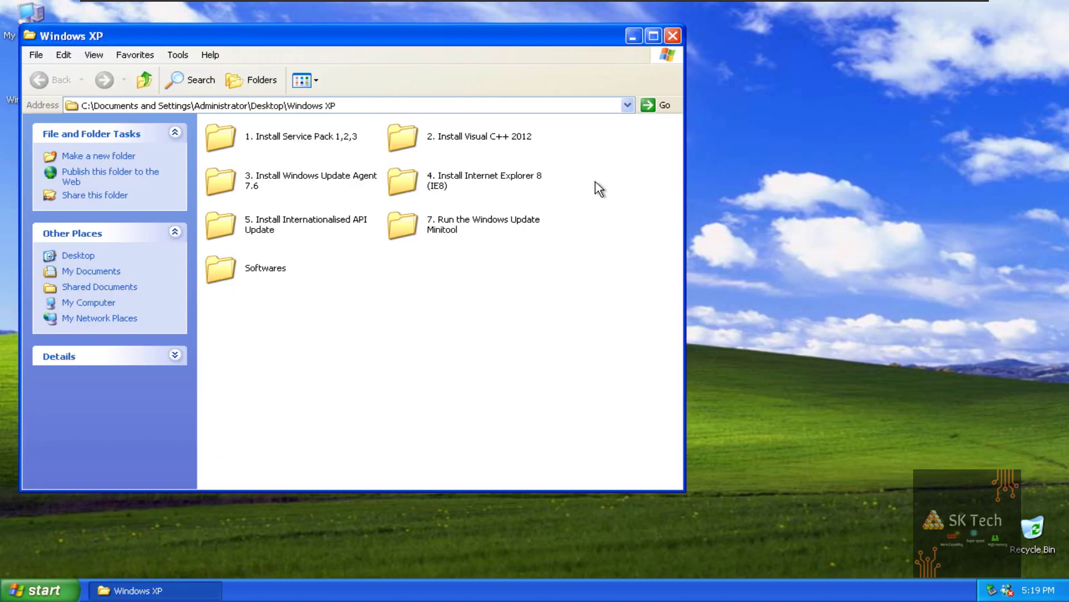
Launch the Service_Pack_1 installer from the Service Pack 1 folder inside "1. Install Service Pack 1,2,3"
double_click(354, 140)
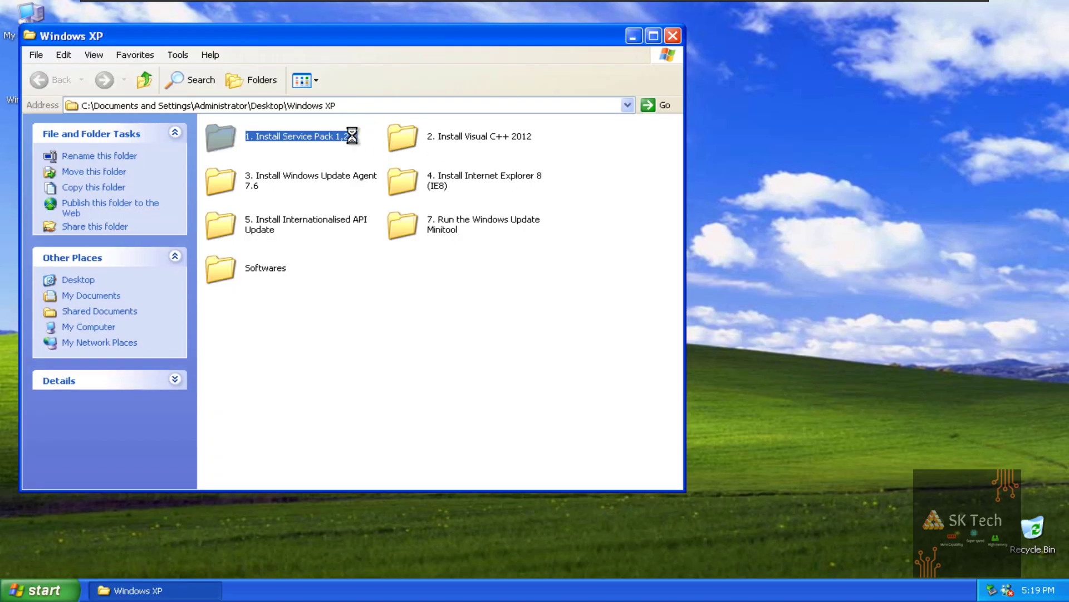
double_click(295, 137)
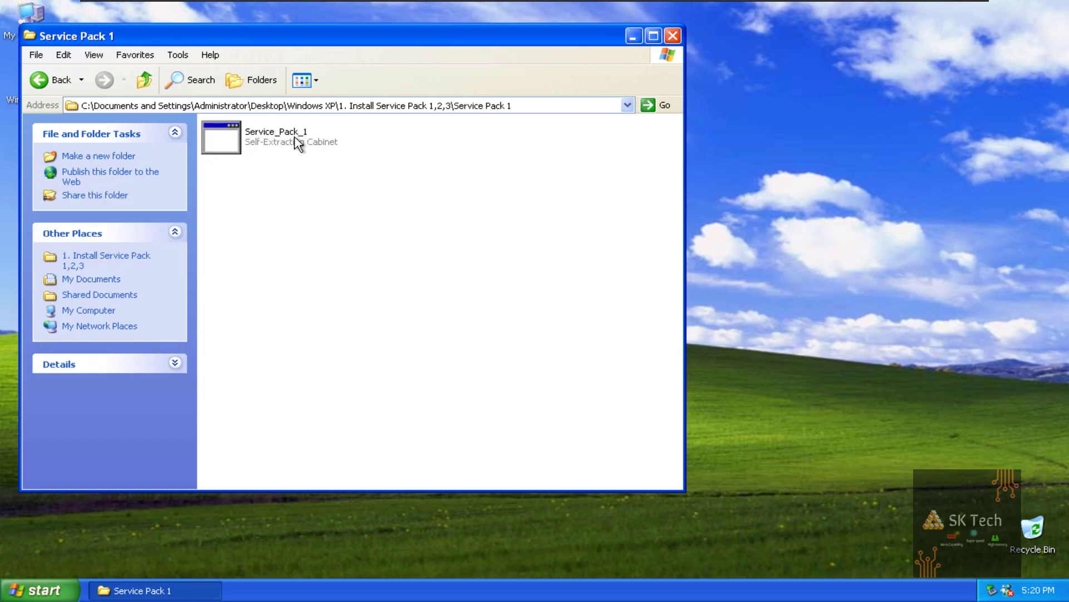
double_click(297, 143)
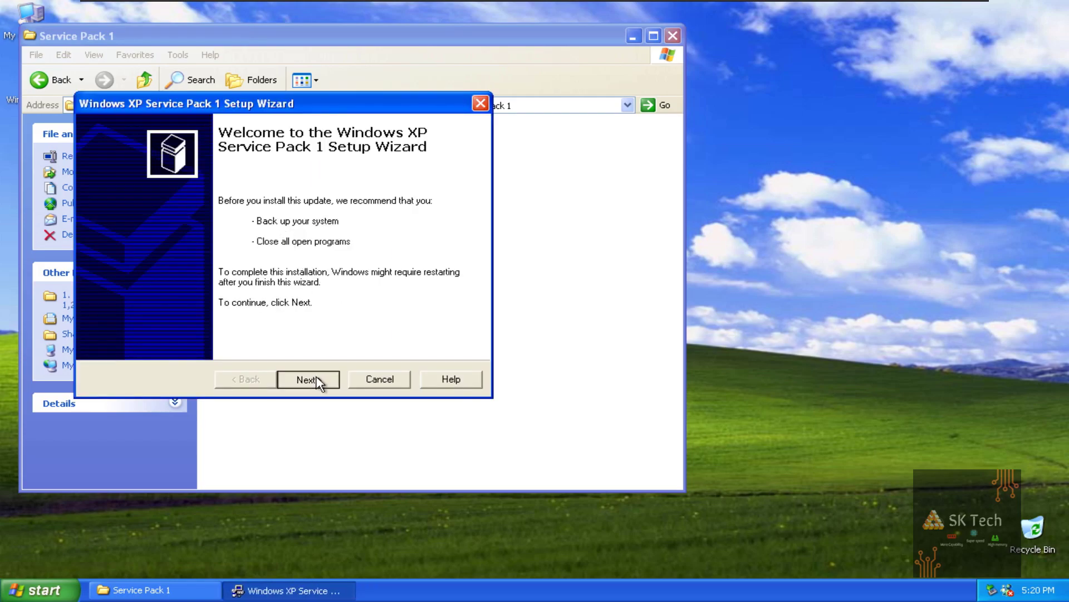
Install Windows XP Service Pack 1, agreeing to the license and archiving files, and finish with an automatic restart
click(317, 379)
click(311, 333)
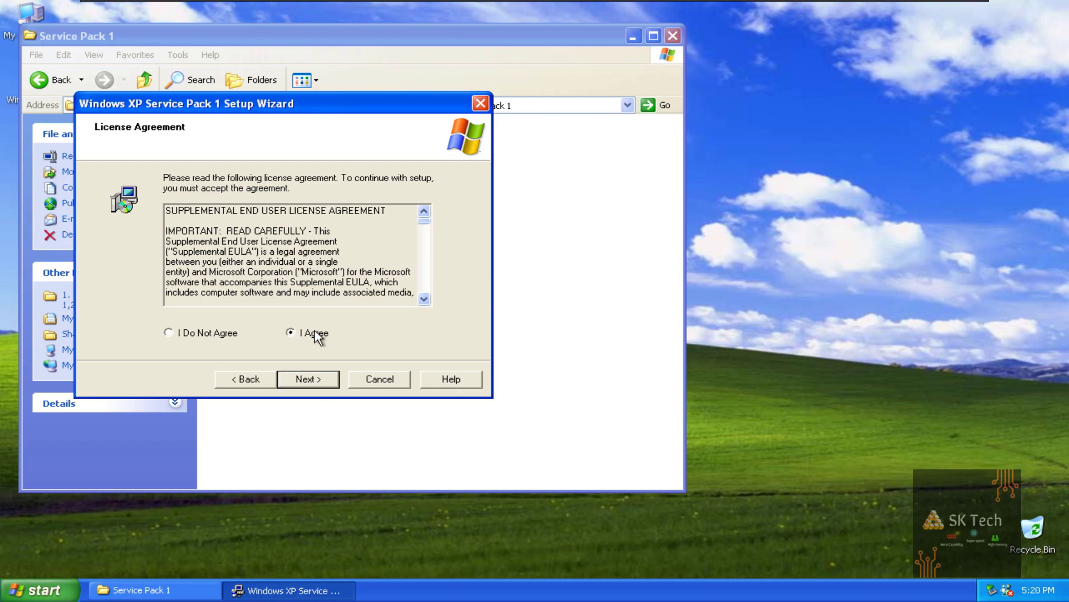
click(322, 380)
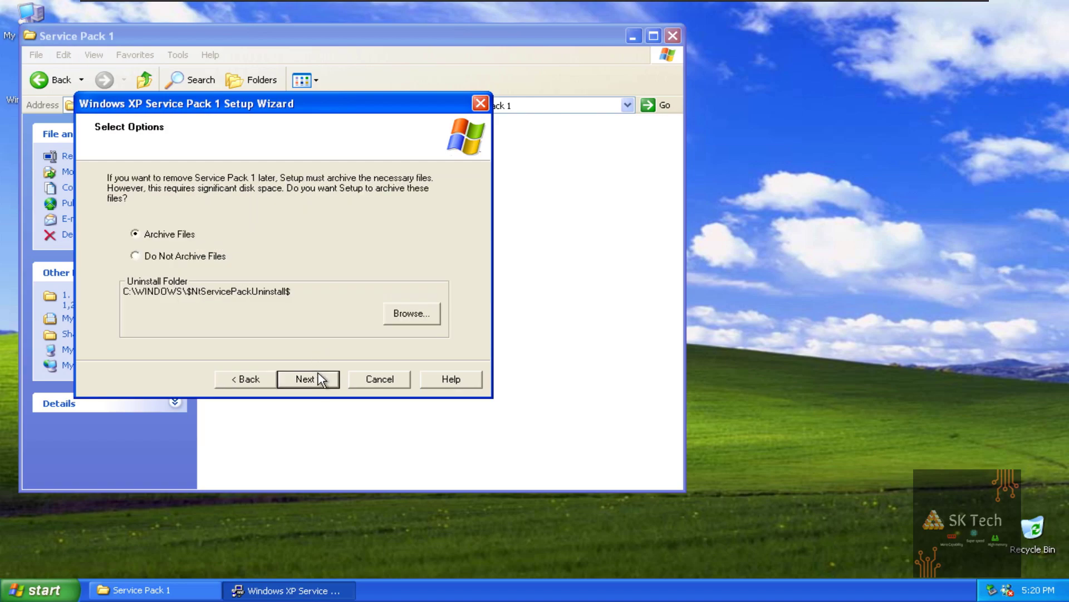
click(321, 380)
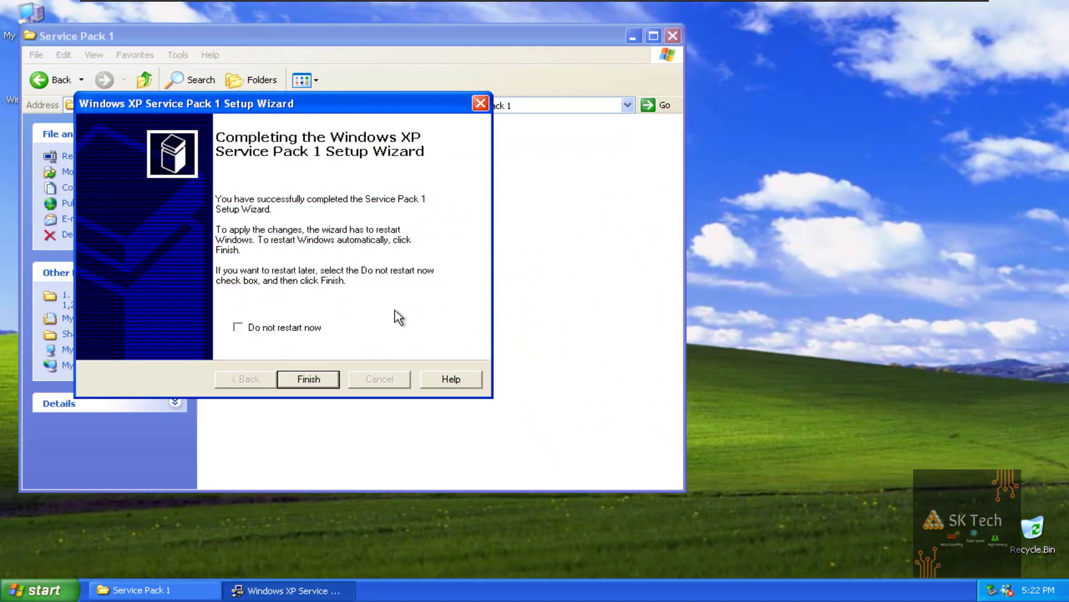
click(316, 377)
click(321, 380)
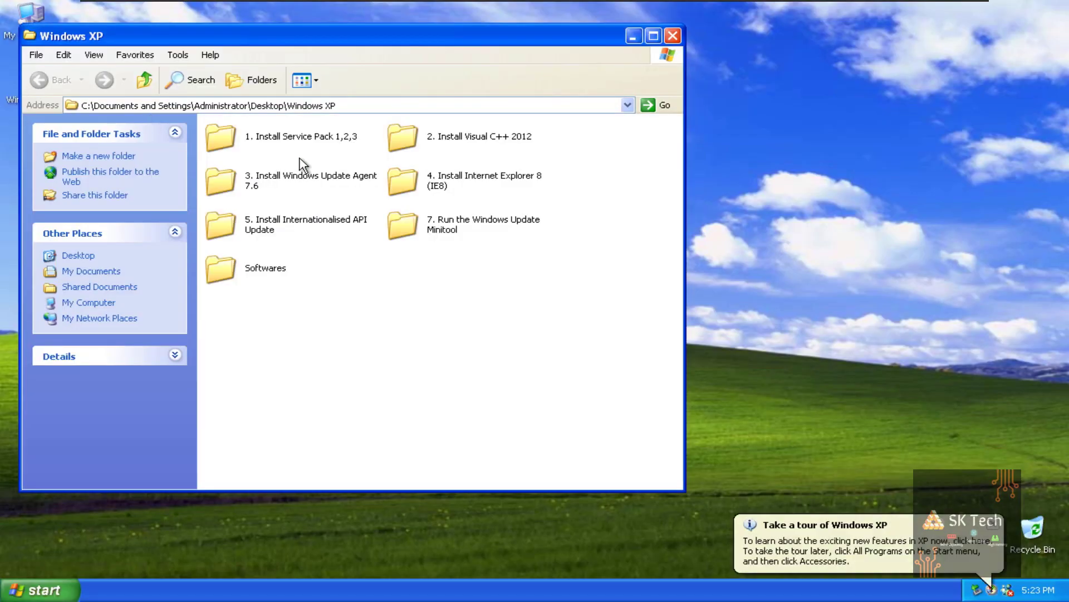
Install Windows XP Service Pack 2 from its folder in "1. Install Service Pack 1,2,3" and finish with an automatic restart
double_click(295, 136)
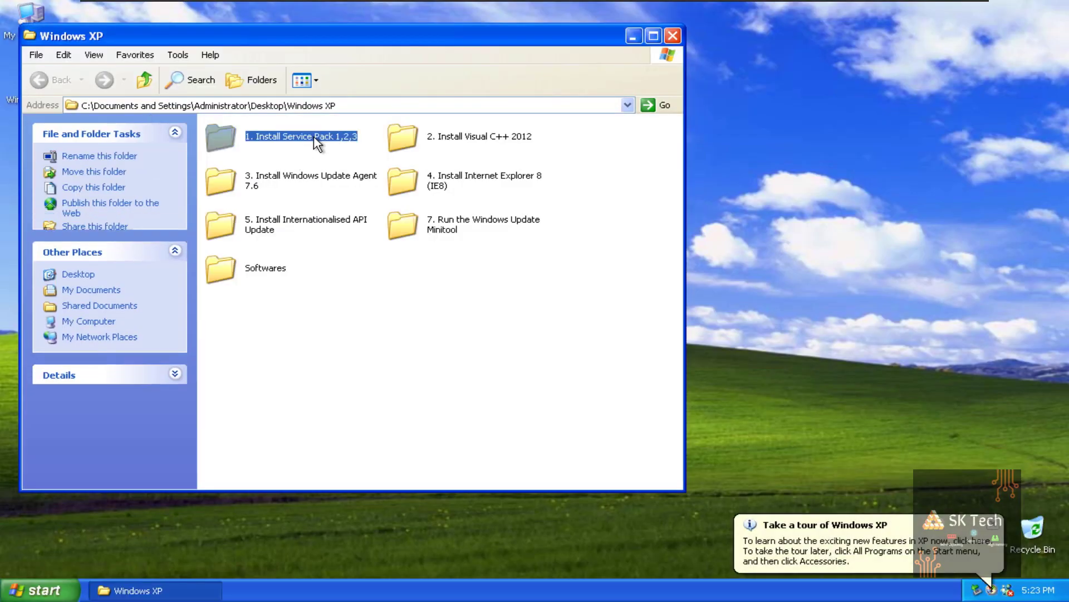
double_click(400, 138)
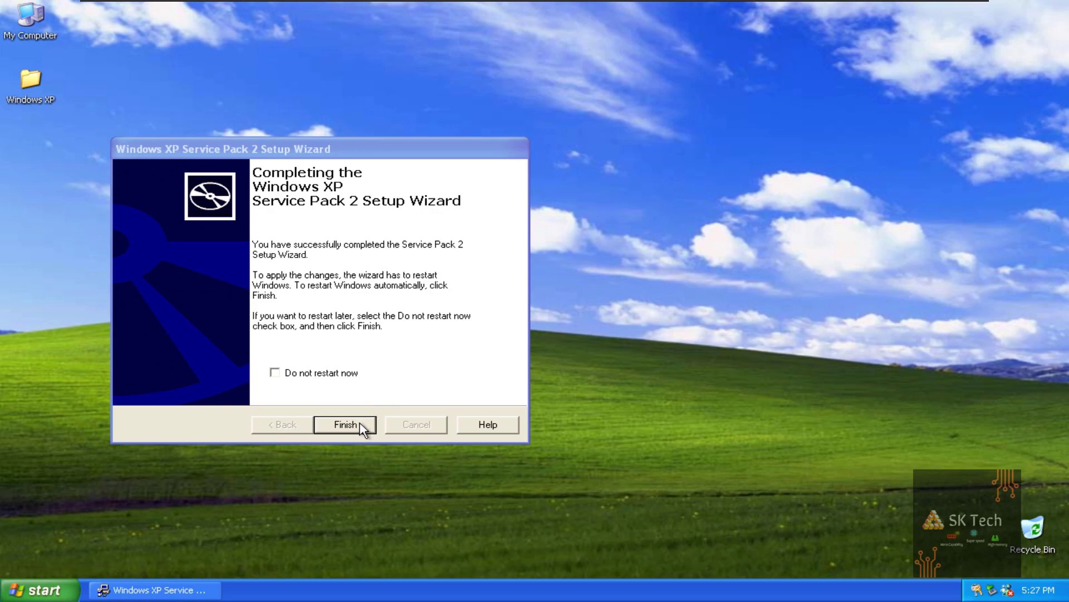
click(345, 424)
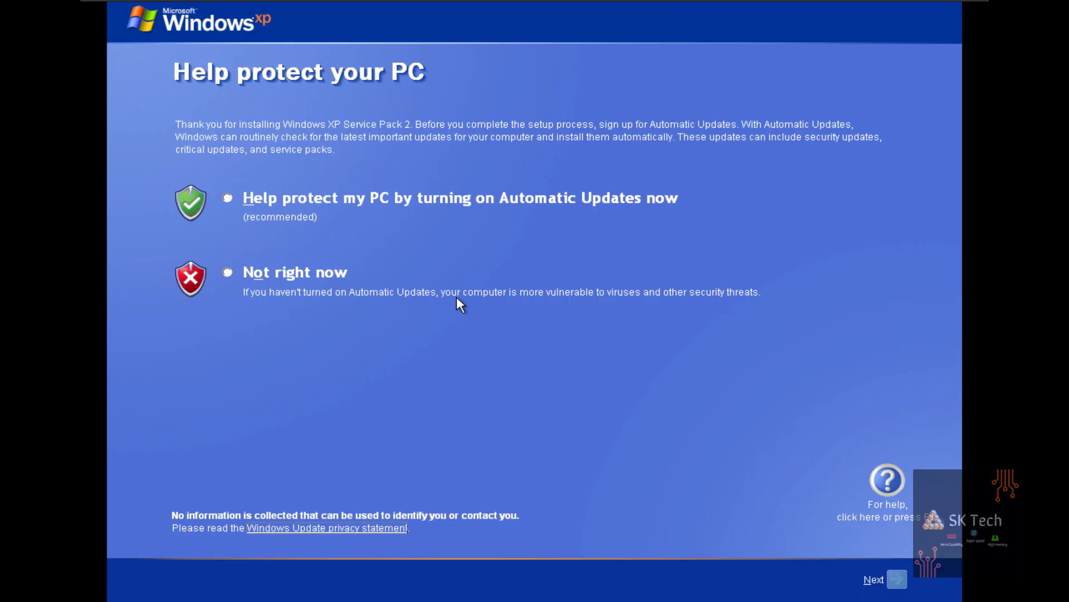
Choose to protect the PC by turning on Automatic Updates and close the Windows Security Center
click(227, 198)
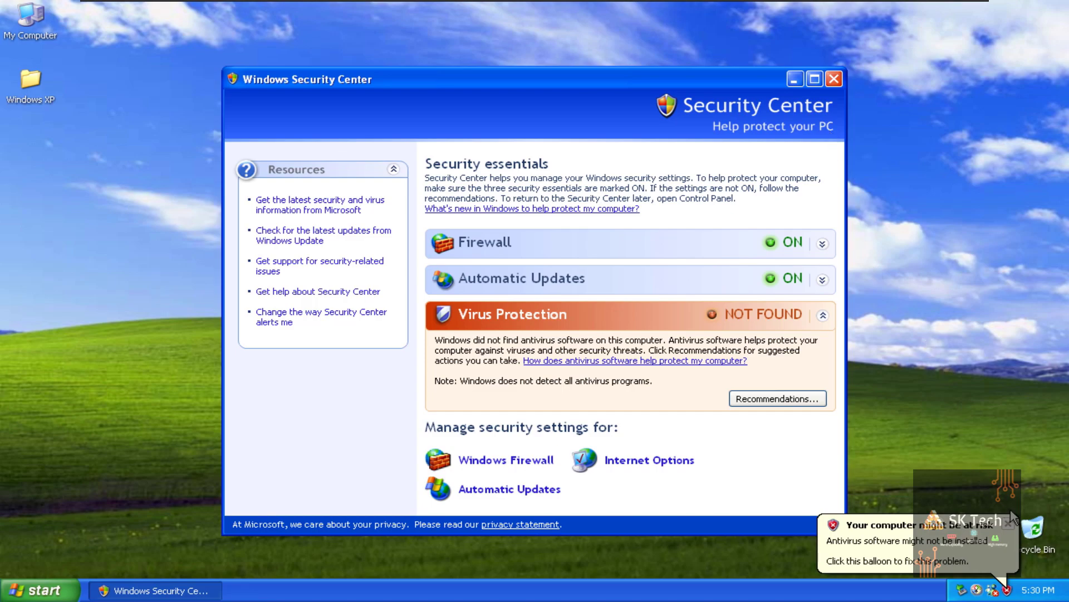
click(833, 79)
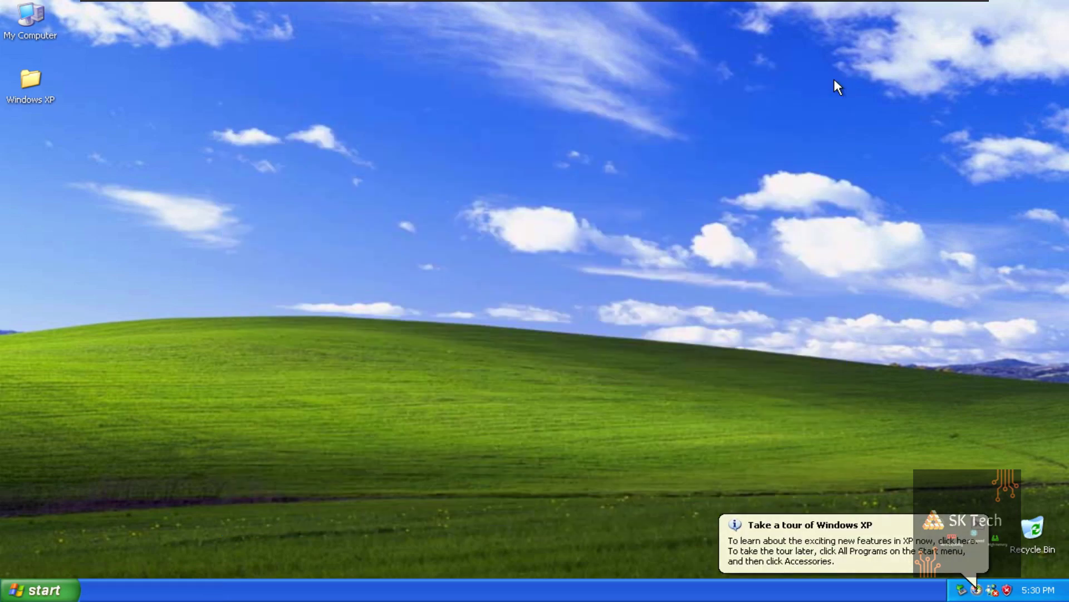
Install Windows XP Service Pack 3 from the Service Pack 3 folder and finish with an automatic restart
double_click(31, 84)
click(320, 141)
double_click(321, 140)
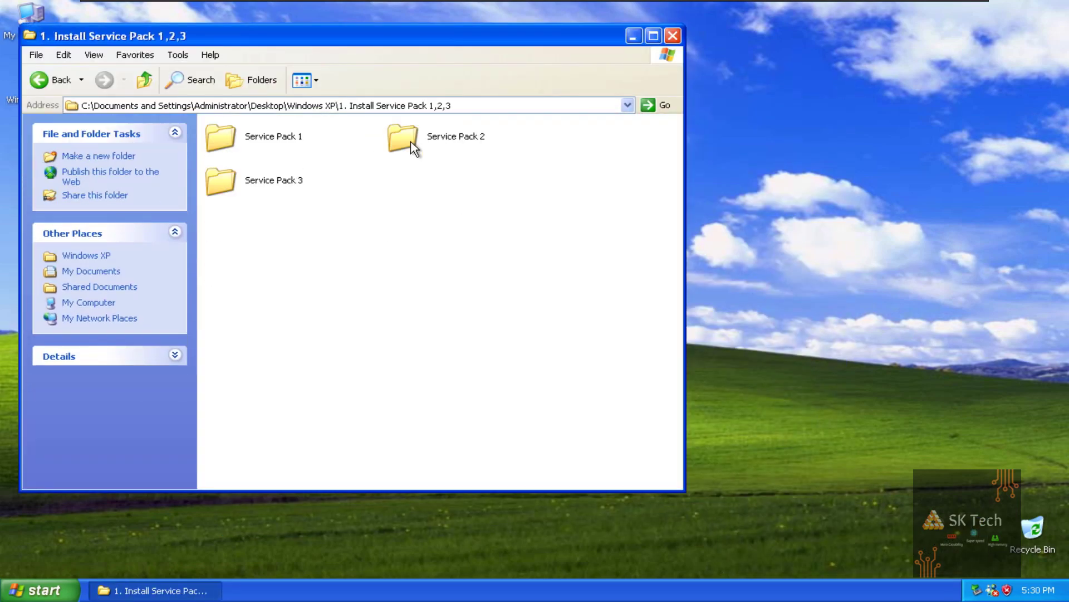
double_click(246, 191)
click(242, 155)
click(671, 36)
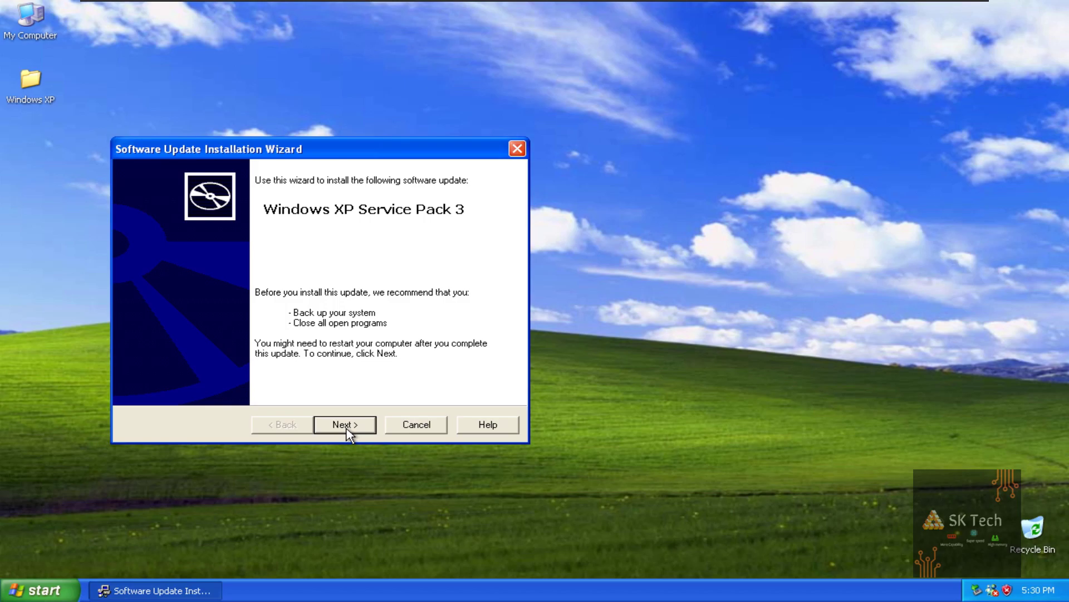
click(345, 427)
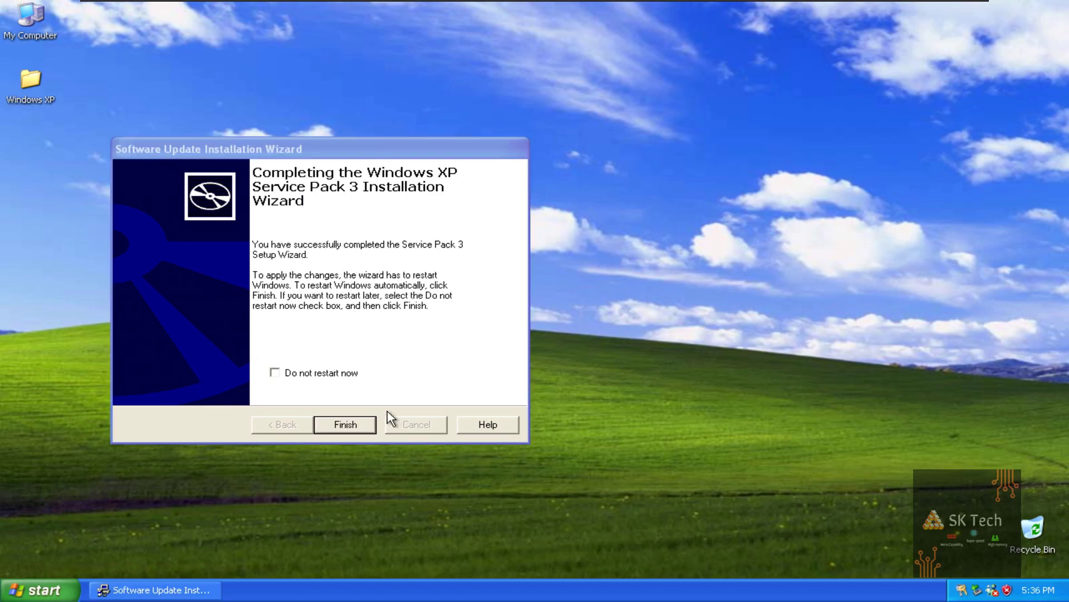
click(363, 427)
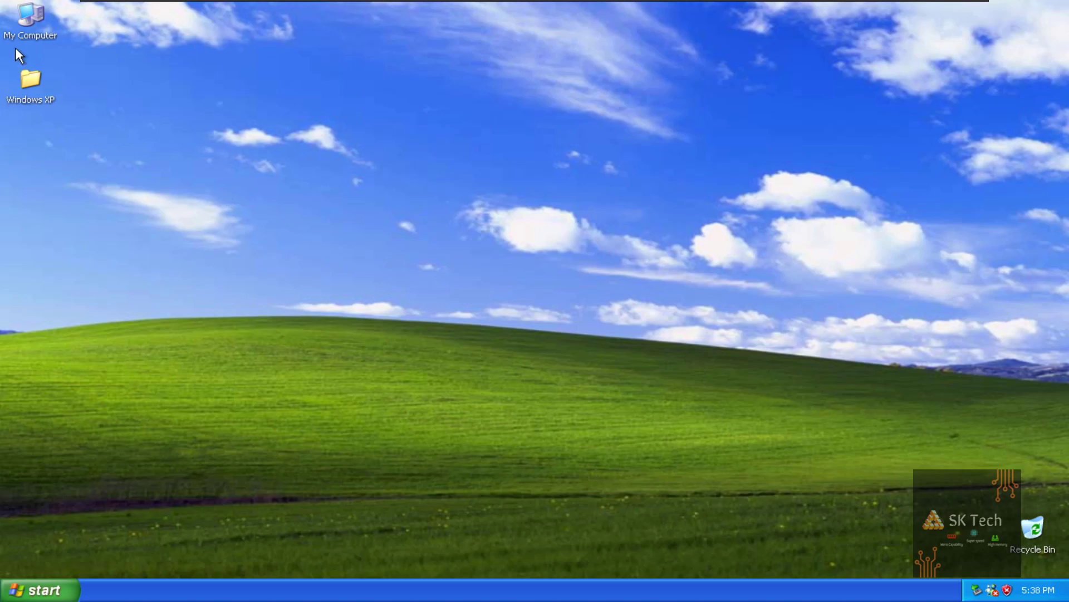
Check the installed service pack version in the properties of My Computer
right_click(29, 26)
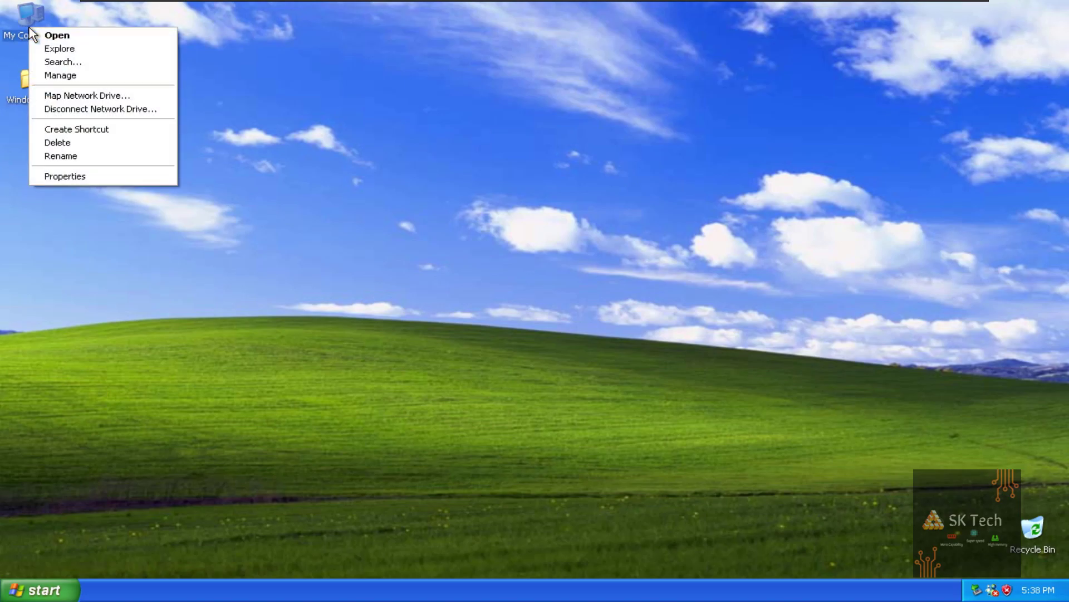
click(102, 177)
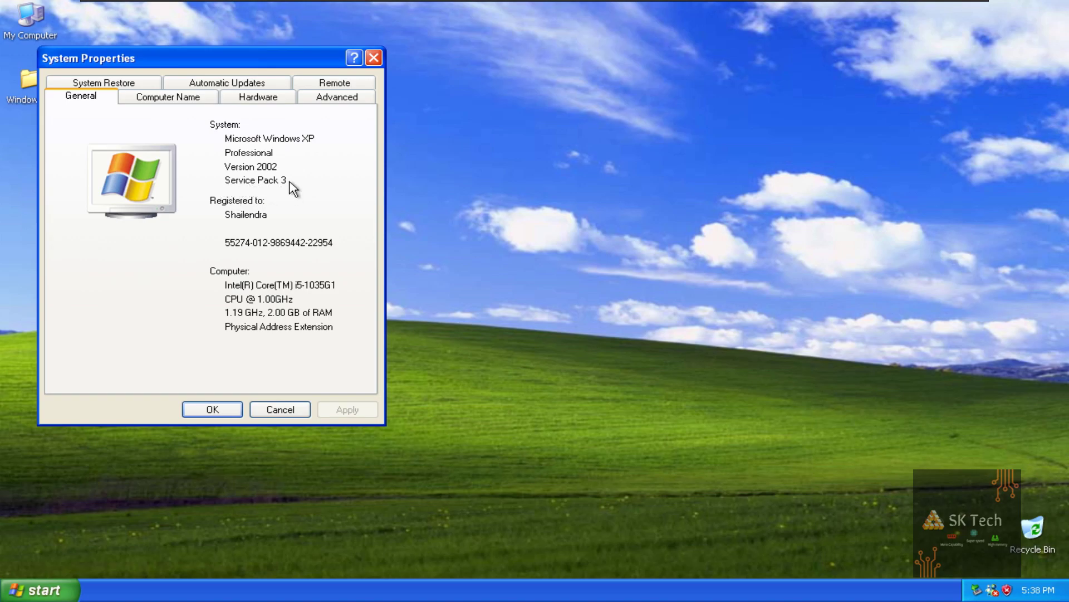
click(234, 411)
Launch the vcredist_x86 installer from the "2. Install Visual C++ 2012" folder and close the folder window
click(174, 286)
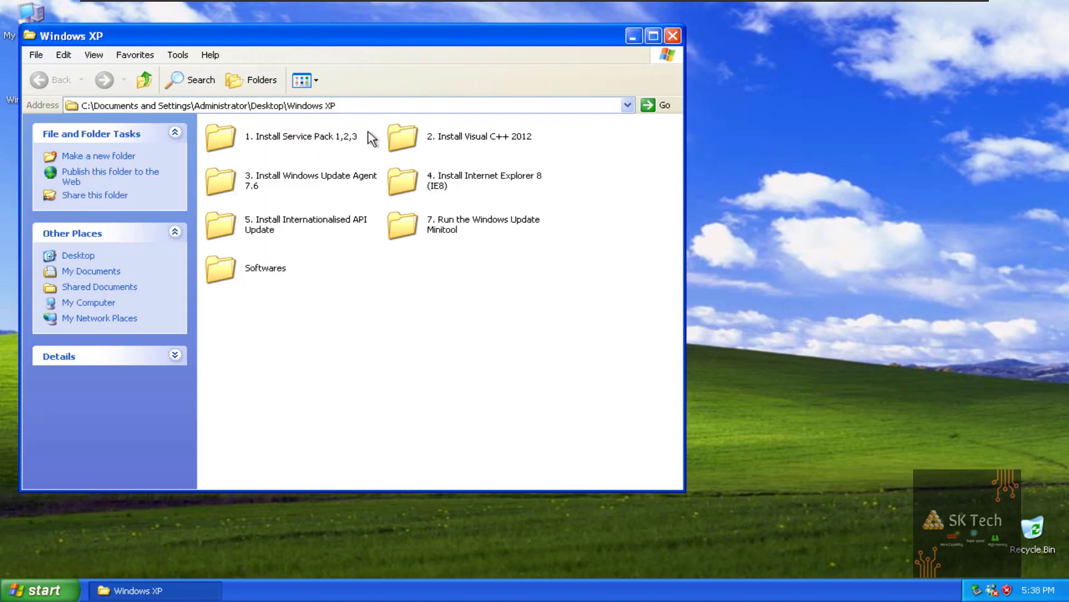
click(405, 146)
double_click(403, 145)
double_click(267, 136)
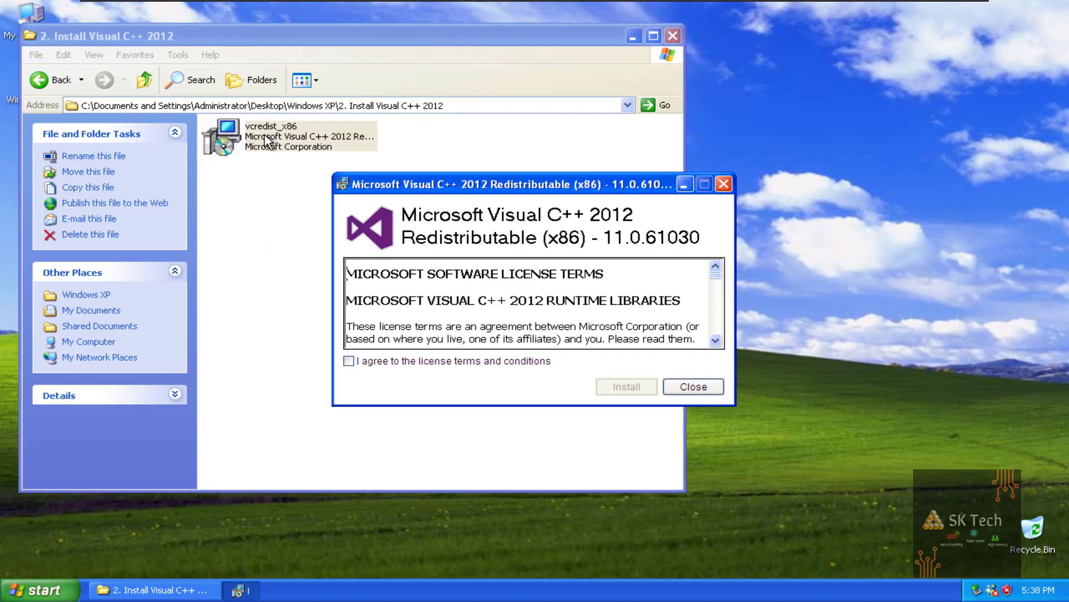
click(672, 36)
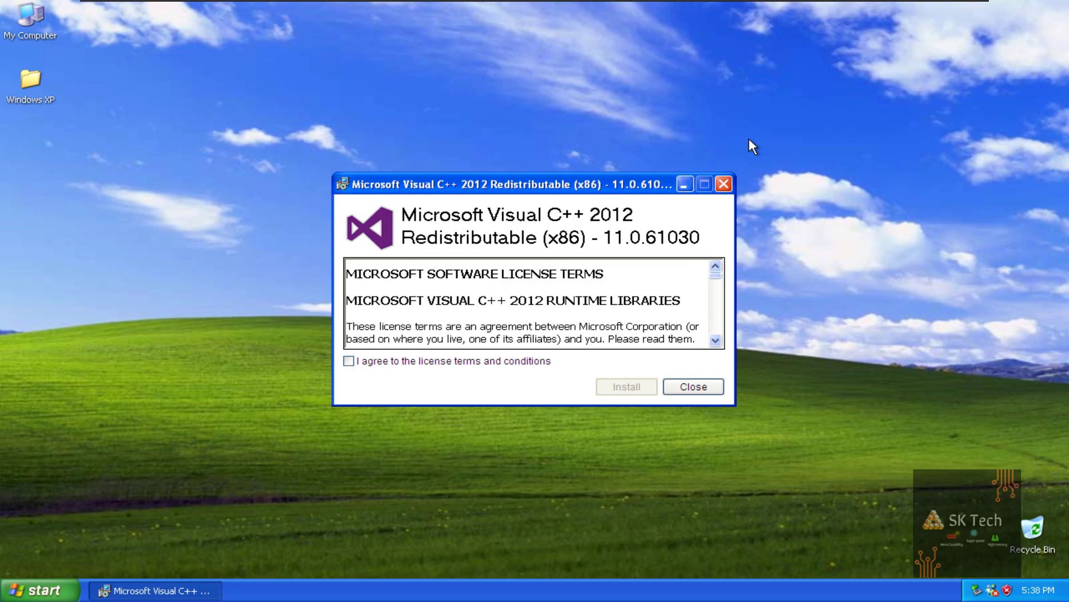
Agree to the license terms, install the Microsoft Visual C++ 2012 Redistributable (x86) and close its installer
click(349, 361)
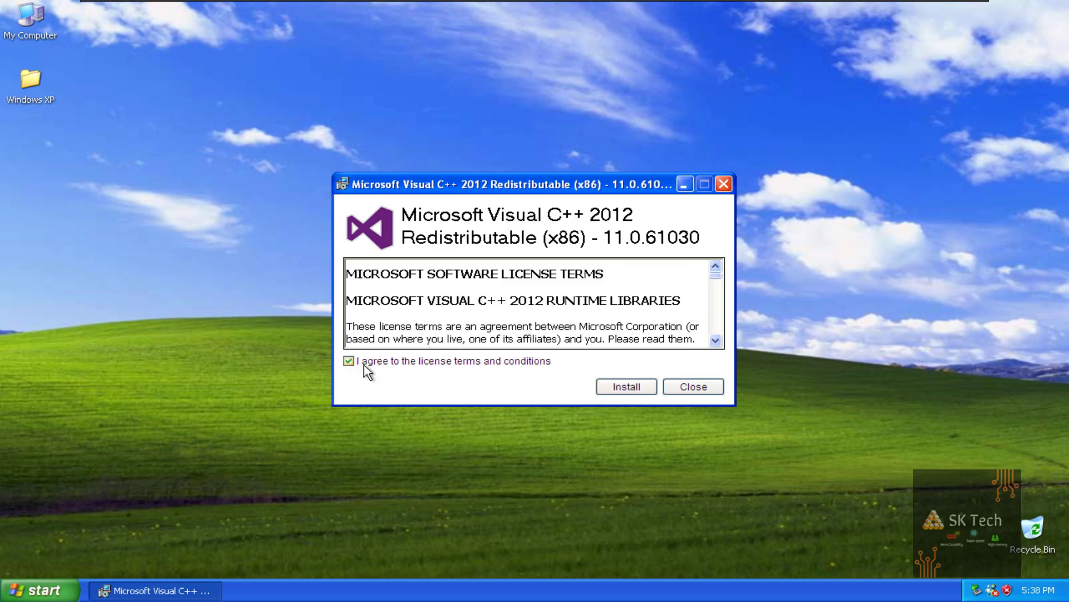
click(619, 389)
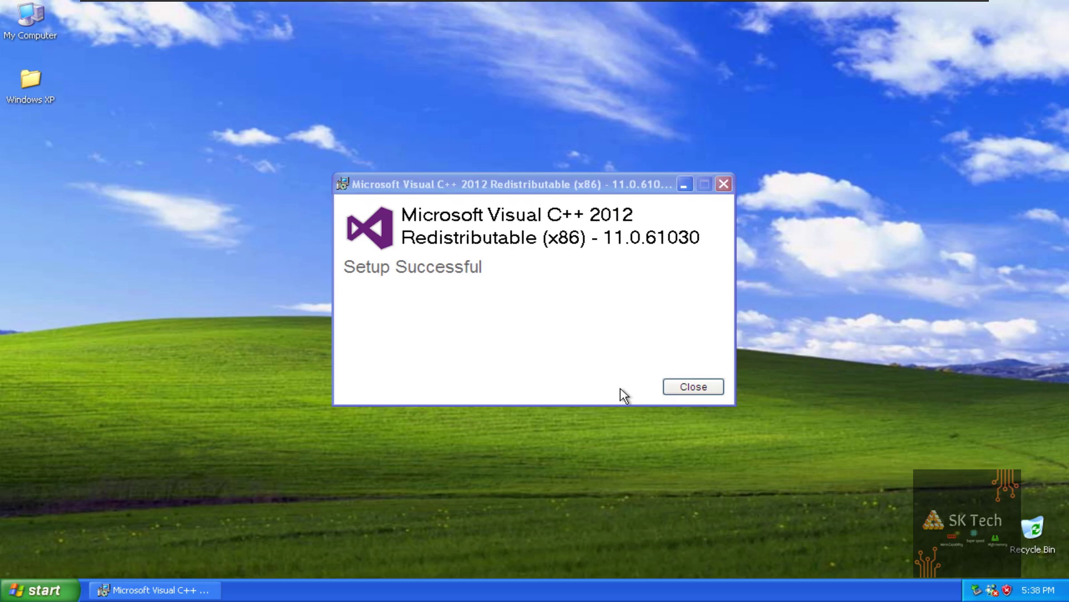
click(694, 387)
Launch WindowsUpdateAgent-7.6-x86 from the "3. Install Windows Update Agent 7.6" folder and close the folder window
double_click(39, 99)
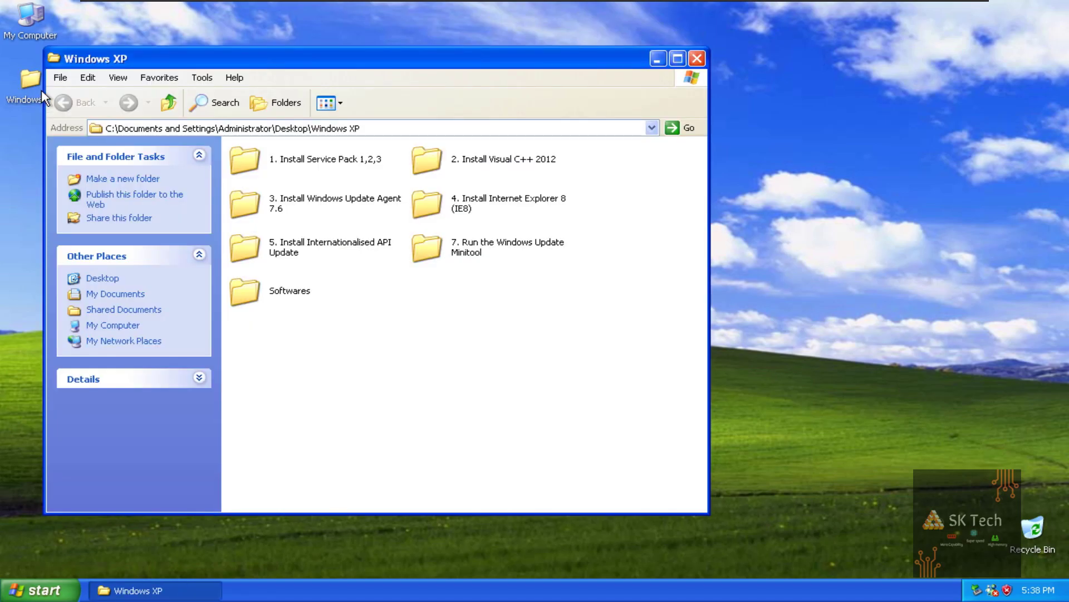
click(248, 207)
double_click(248, 207)
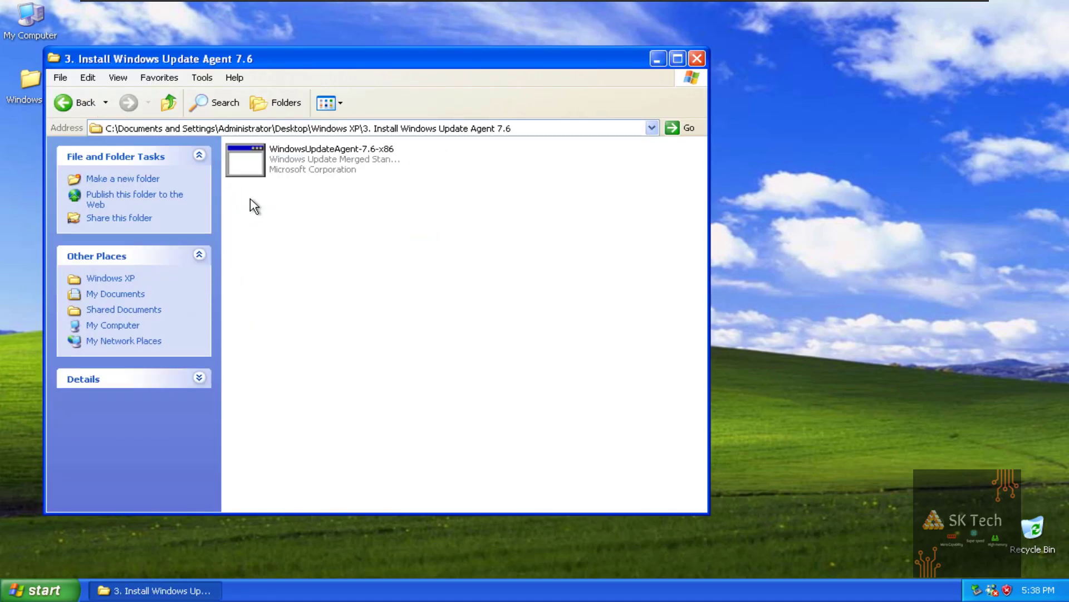
double_click(249, 163)
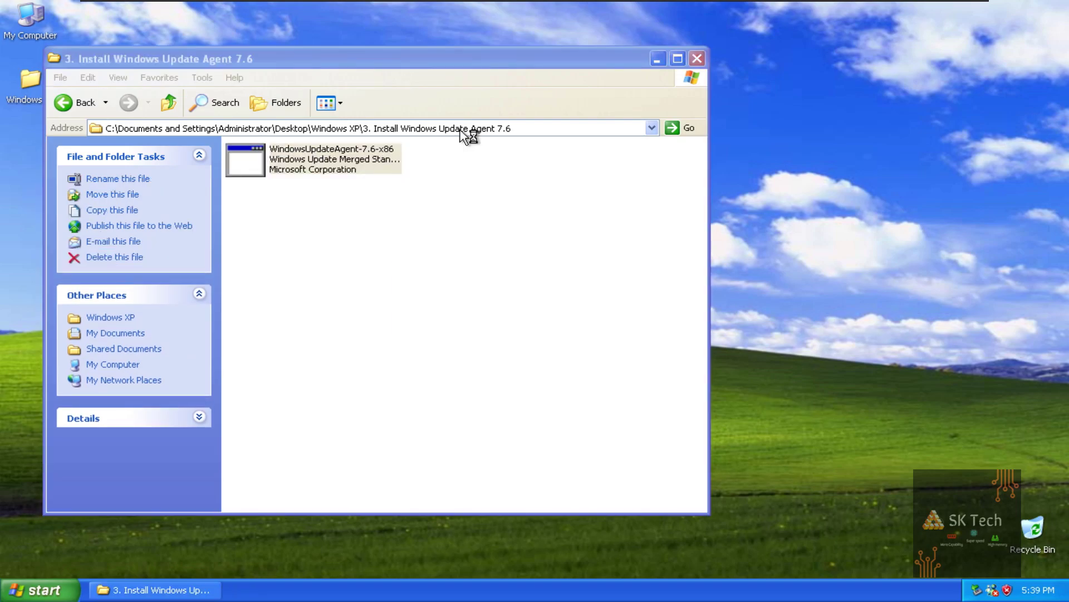
click(697, 58)
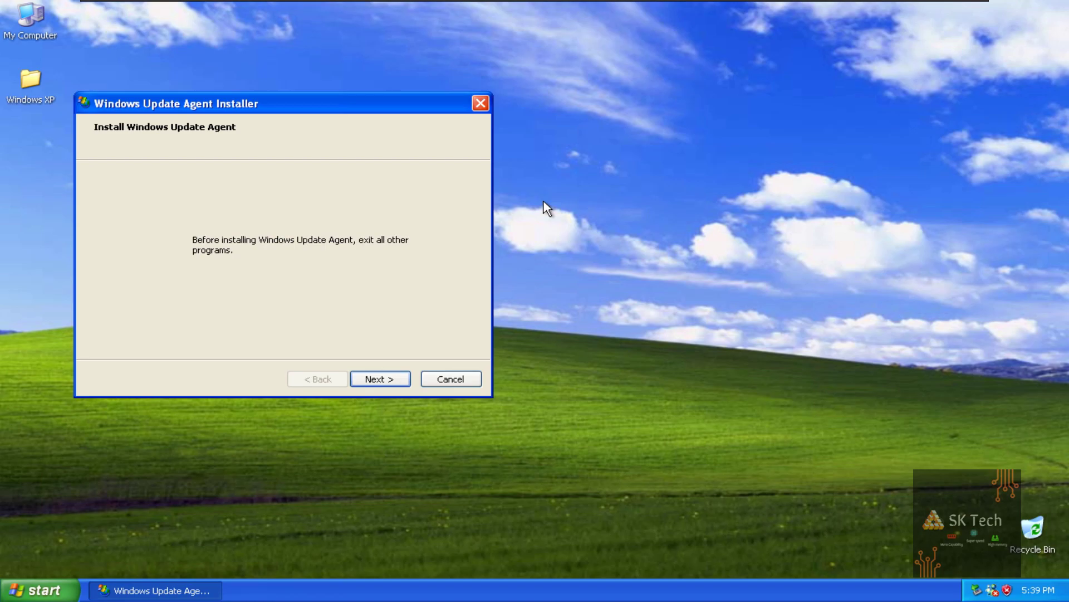
Accept the license agreement, install Windows Update Agent and finish its installer
click(398, 374)
click(329, 334)
click(377, 380)
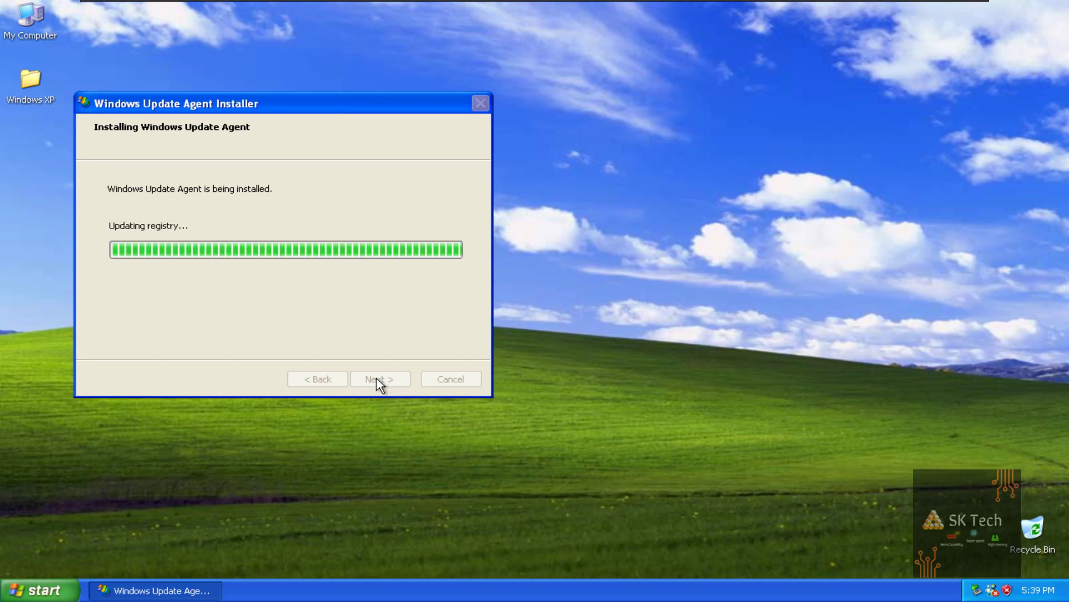
click(378, 380)
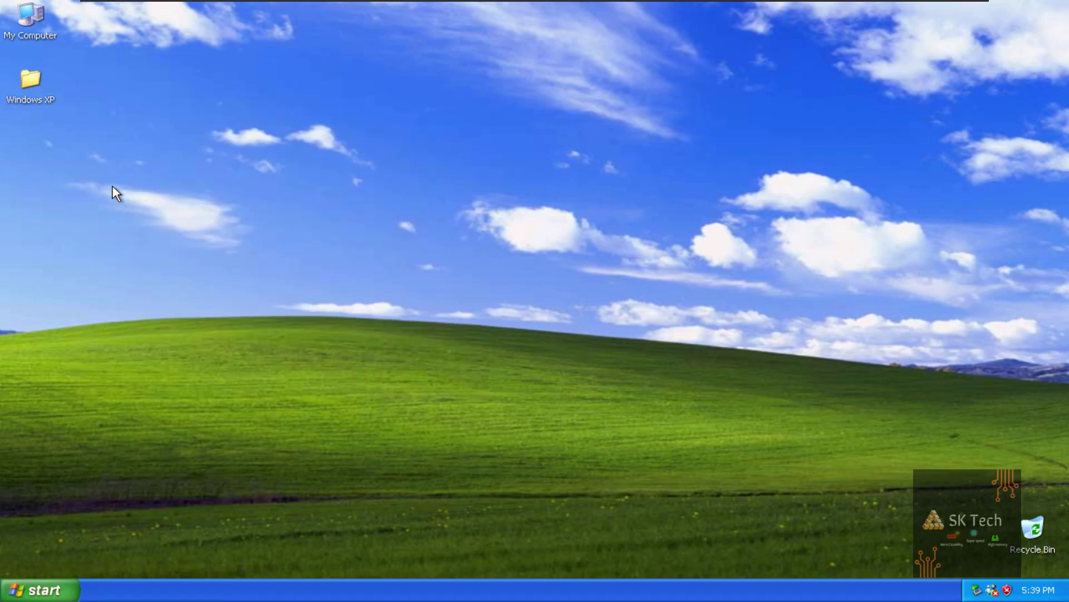
Launch IE8-WindowsXP-x86-ENU from the "4. Install Internet Explorer 8 (IE8)" folder, close the folder window and dismiss the duplicate setup
double_click(43, 96)
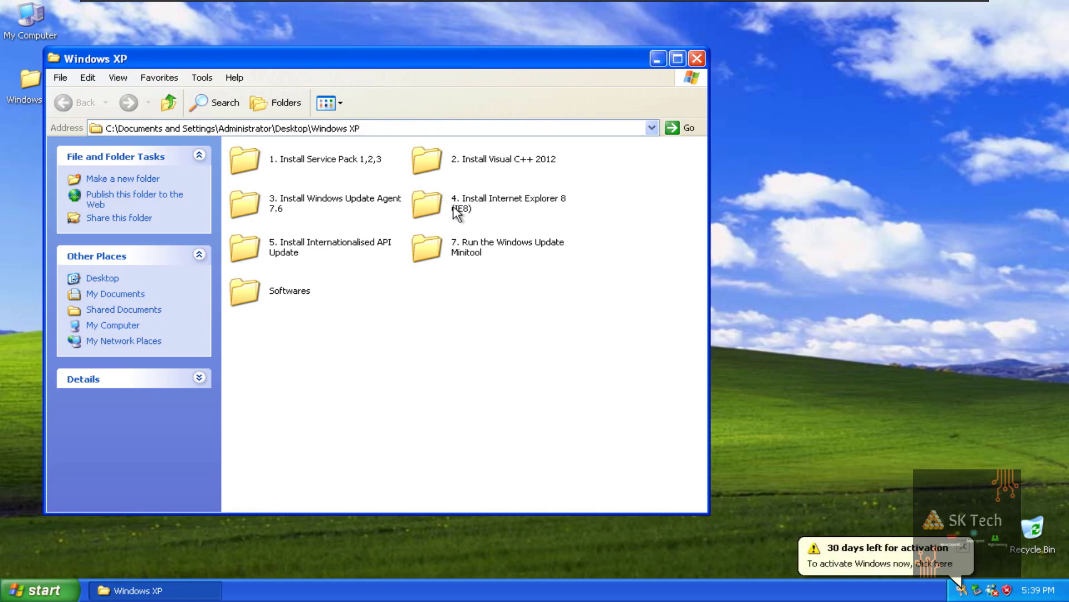
double_click(430, 204)
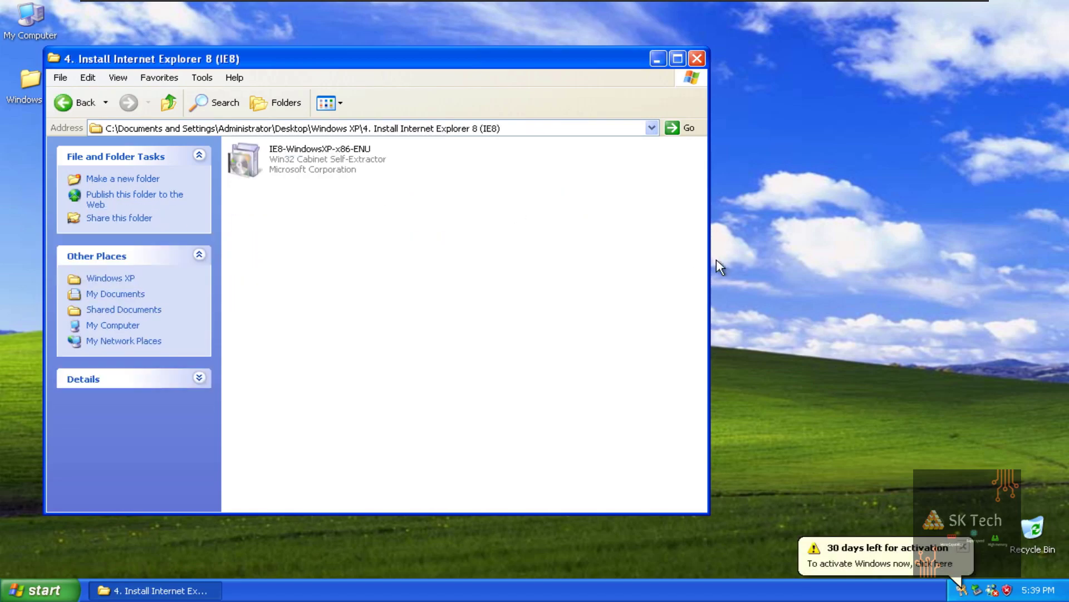
click(963, 547)
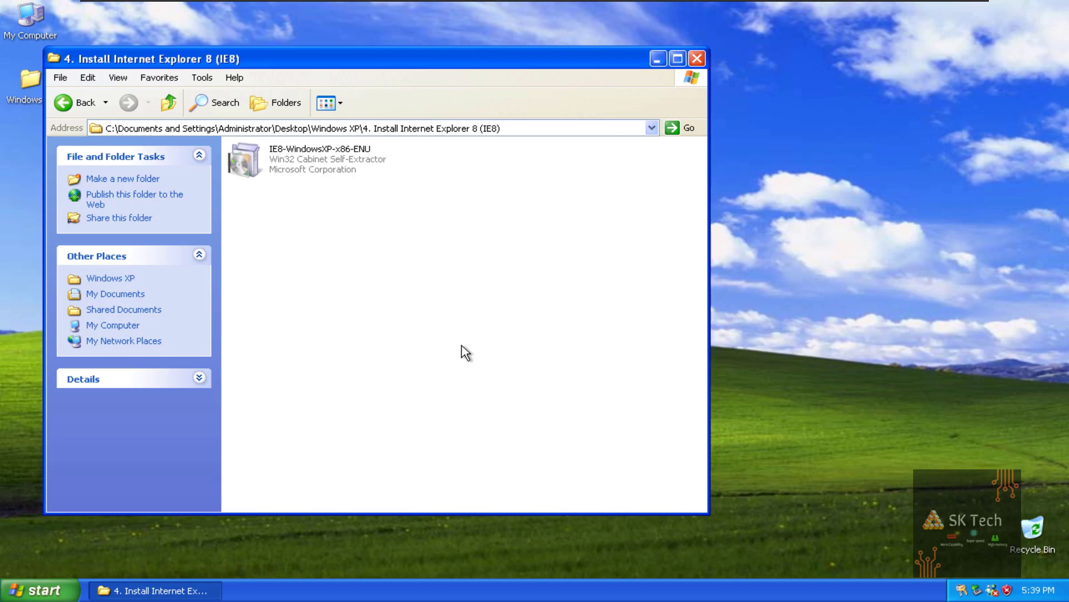
click(341, 172)
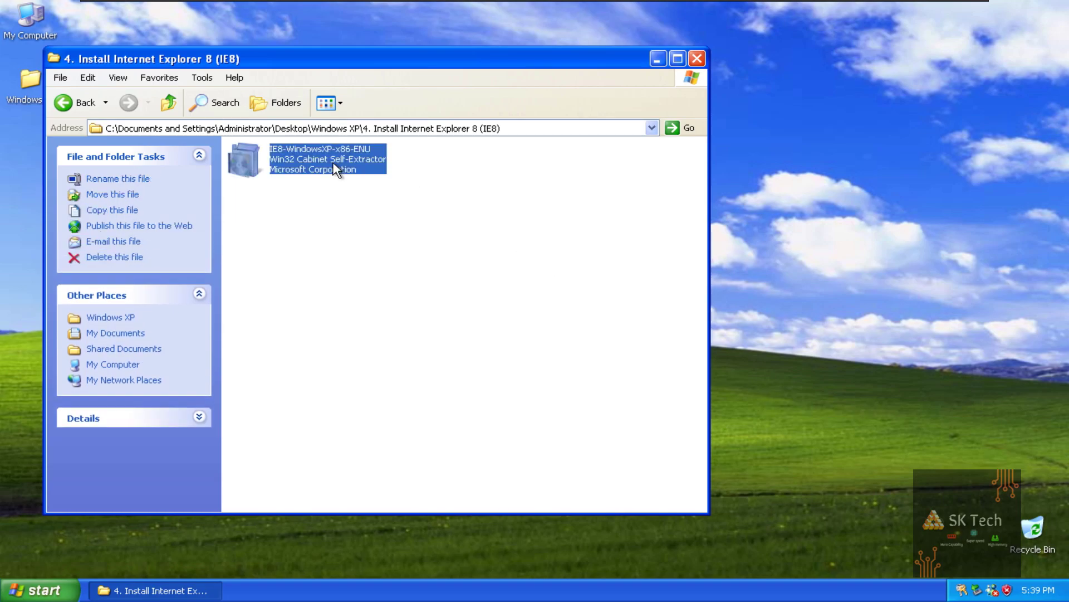
double_click(312, 171)
click(696, 58)
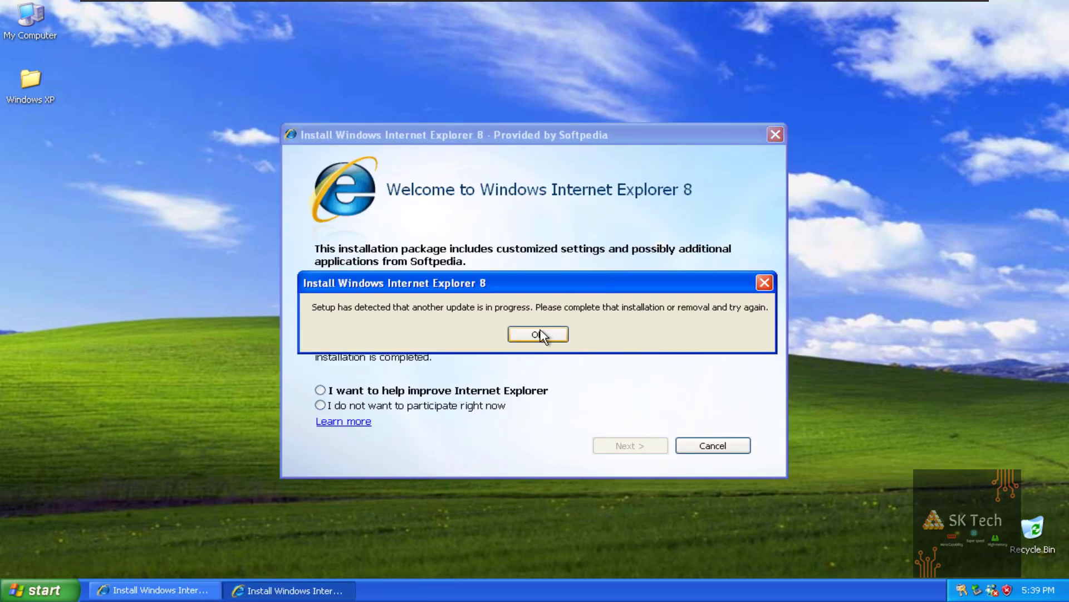
click(538, 334)
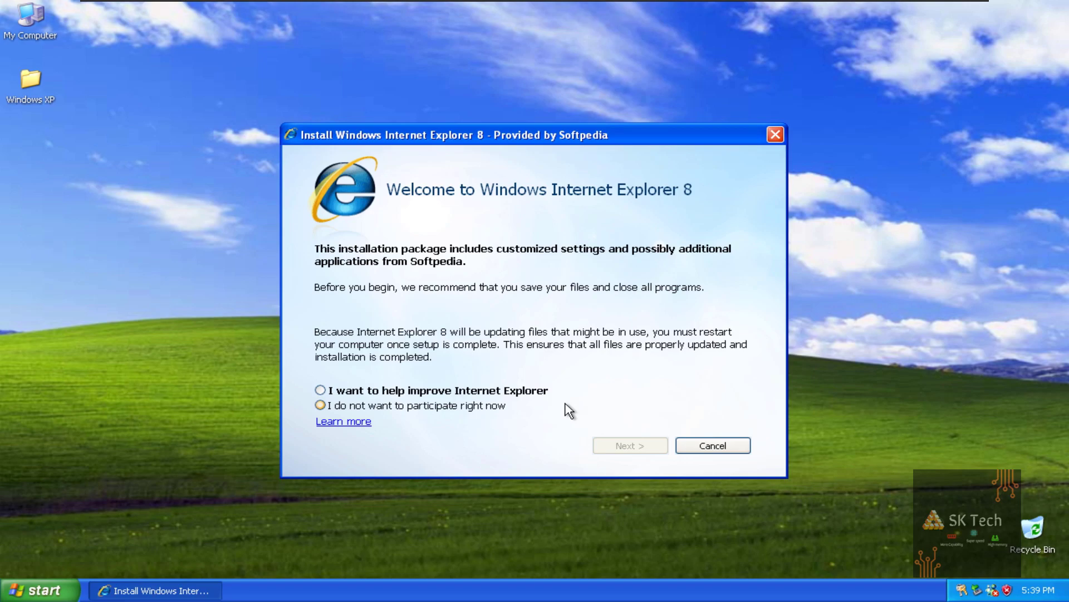
Install Internet Explorer 8 with updates included, declining participation and accepting the license terms, and restart the computer
click(502, 408)
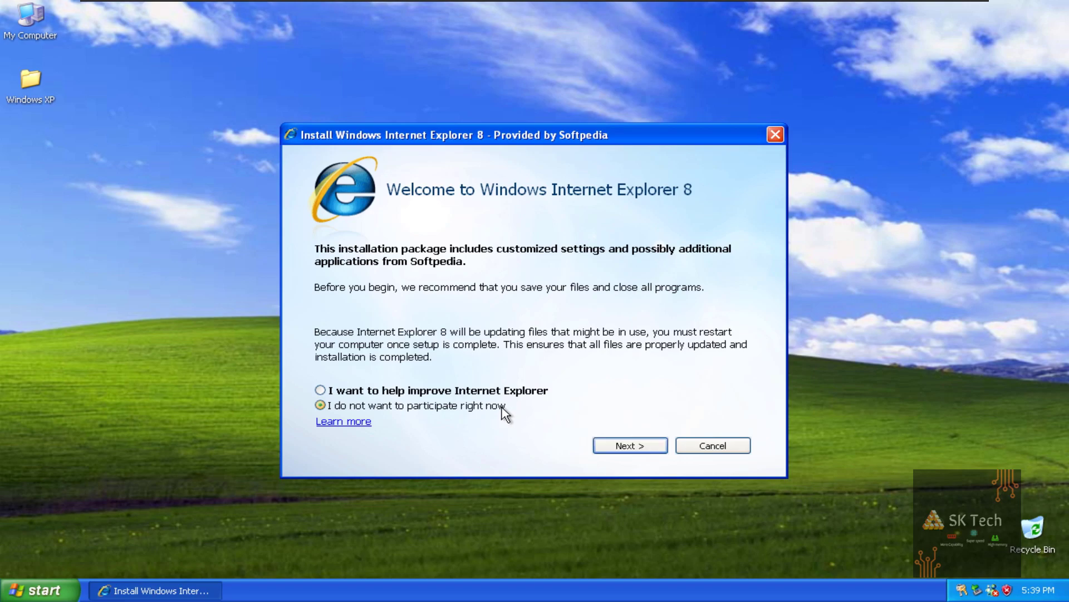
click(643, 446)
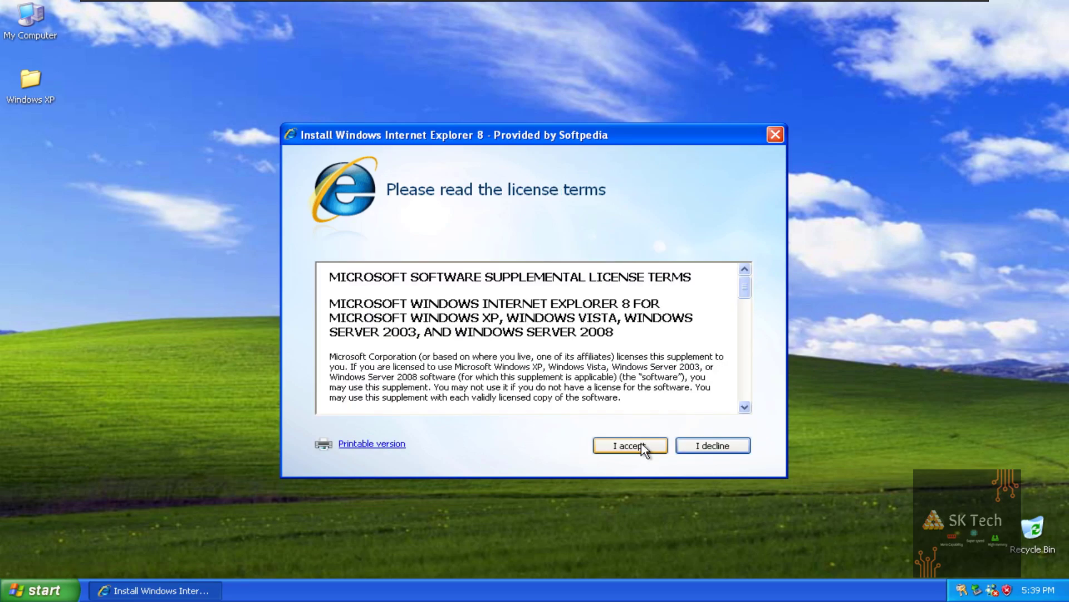
click(643, 446)
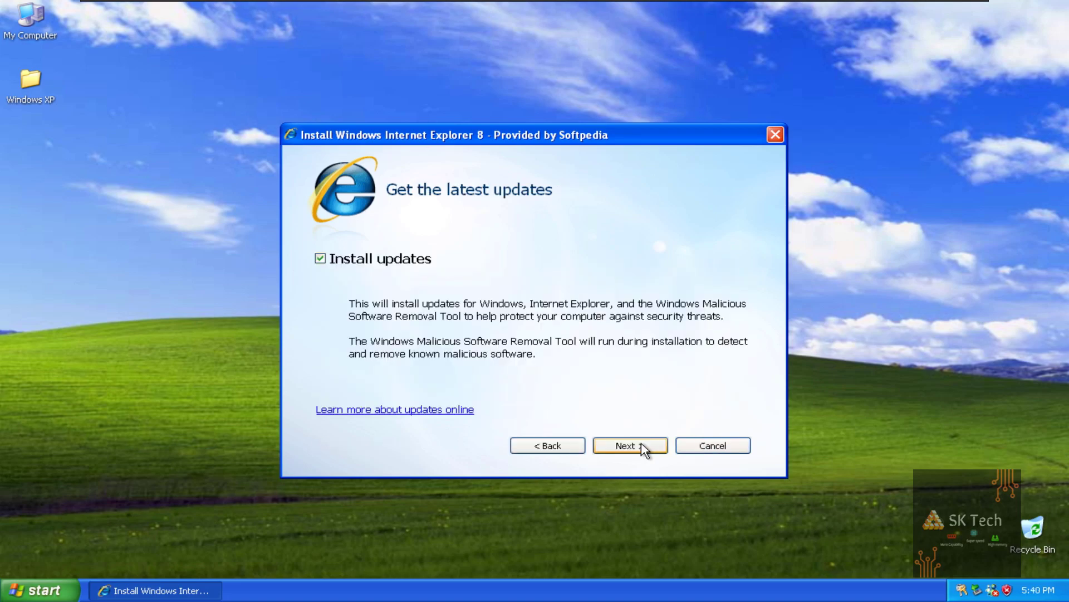
click(642, 445)
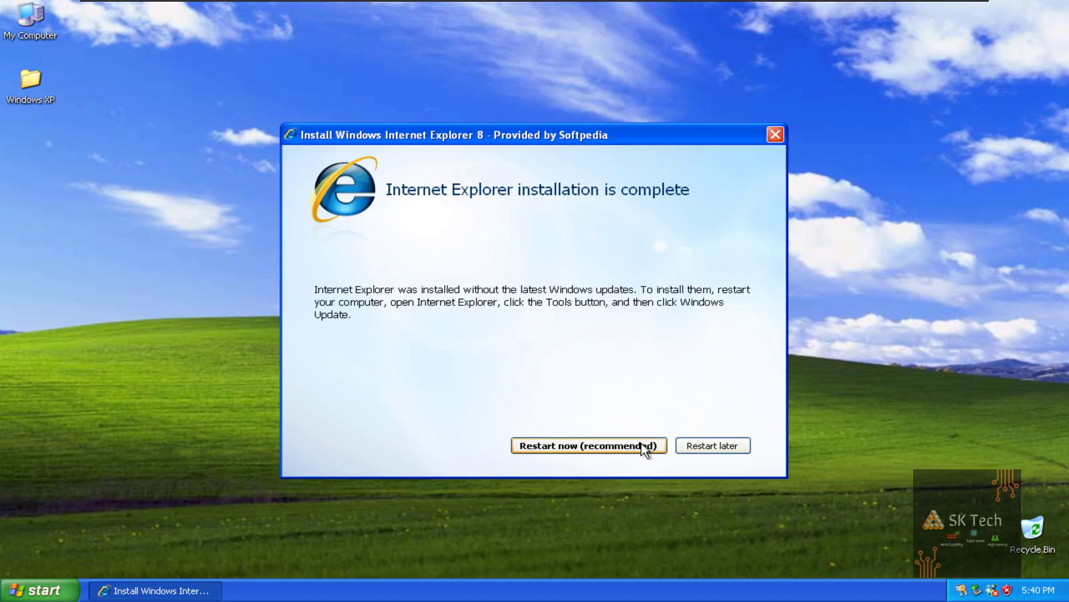
click(645, 451)
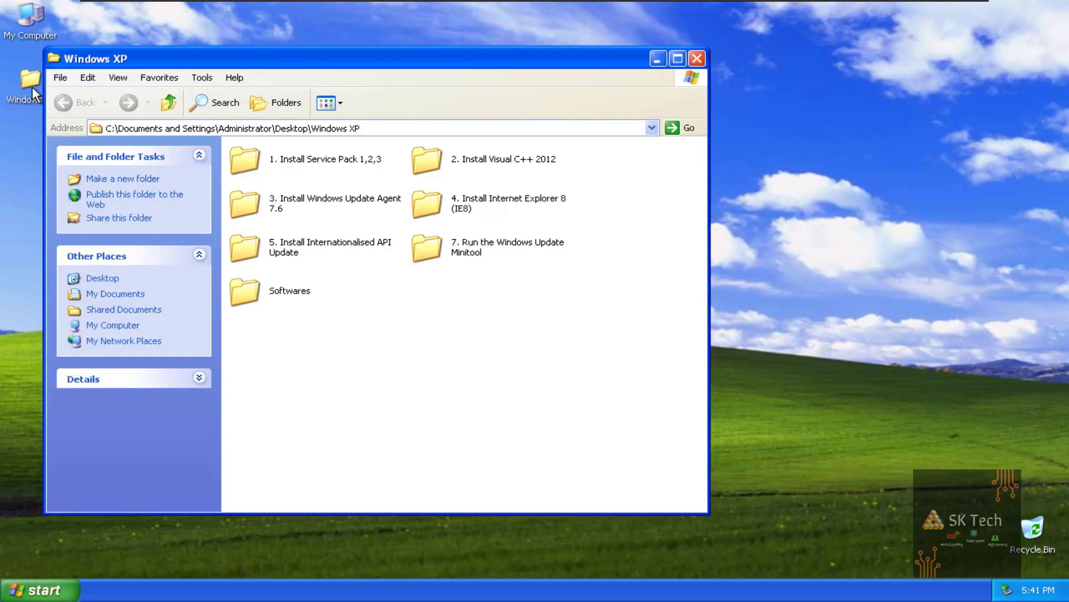
Launch API_Update from the "5. Install Internationalised API Update" folder and close the folder window
double_click(238, 251)
double_click(249, 161)
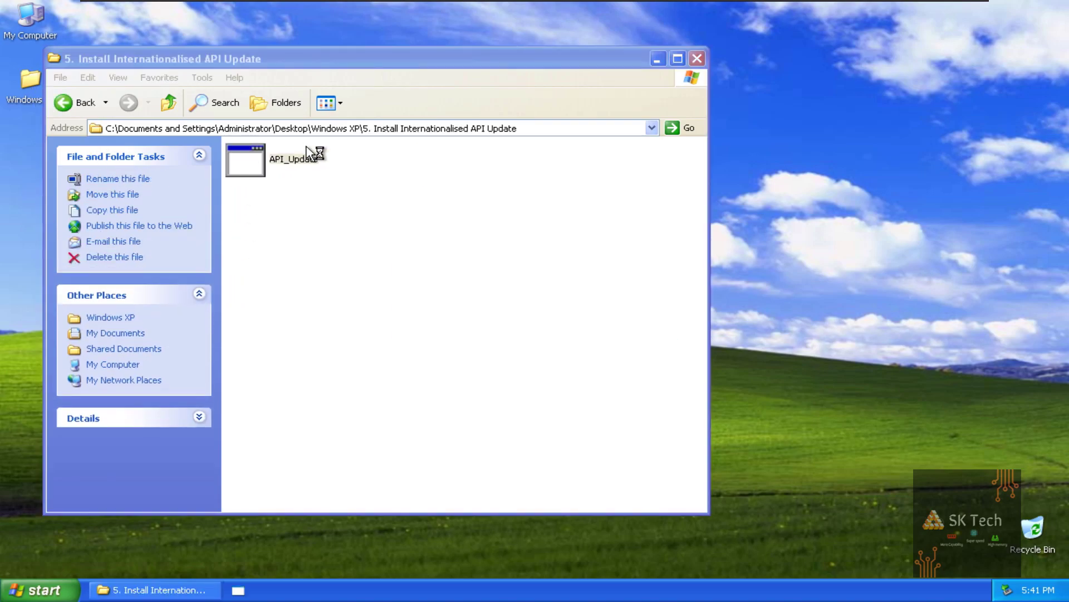
click(696, 59)
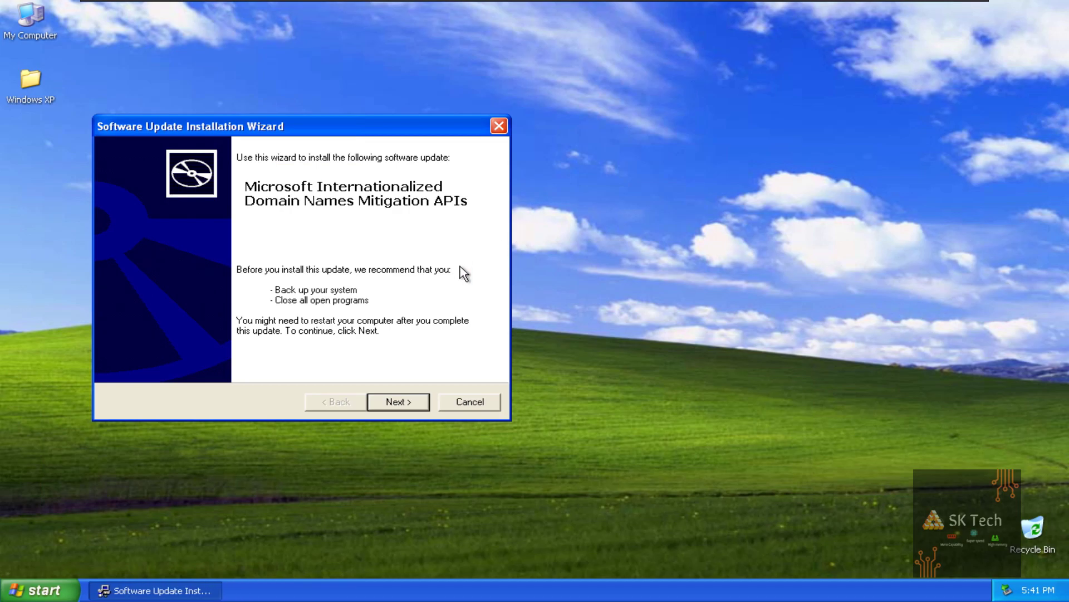
Accept the license agreement, install Microsoft Internationalized Domain Names Mitigation APIs and finish the wizard
click(422, 403)
click(310, 356)
click(401, 403)
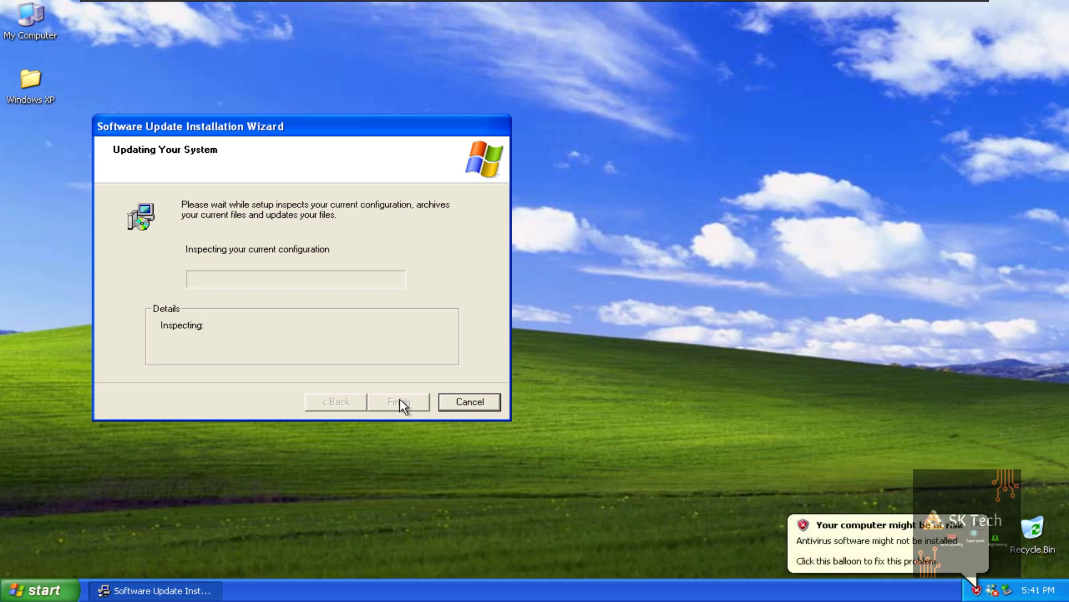
click(976, 524)
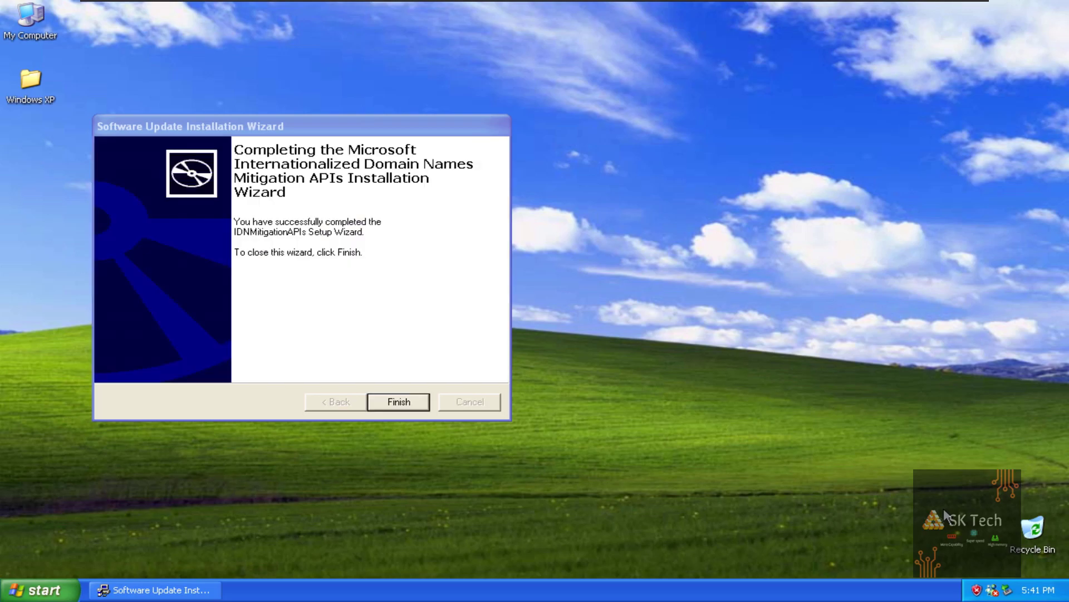
click(417, 132)
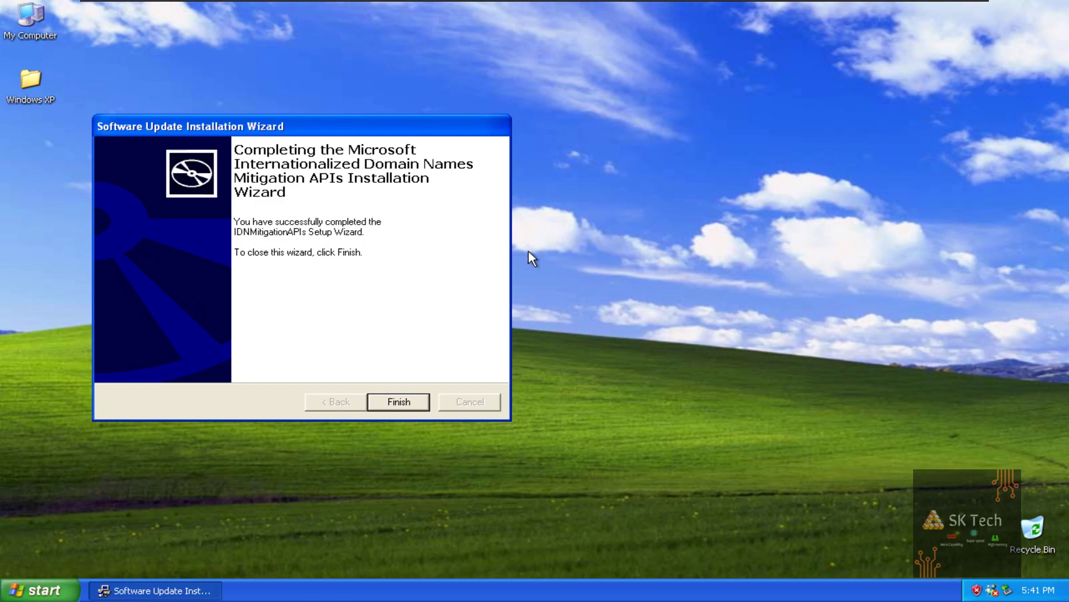
click(399, 402)
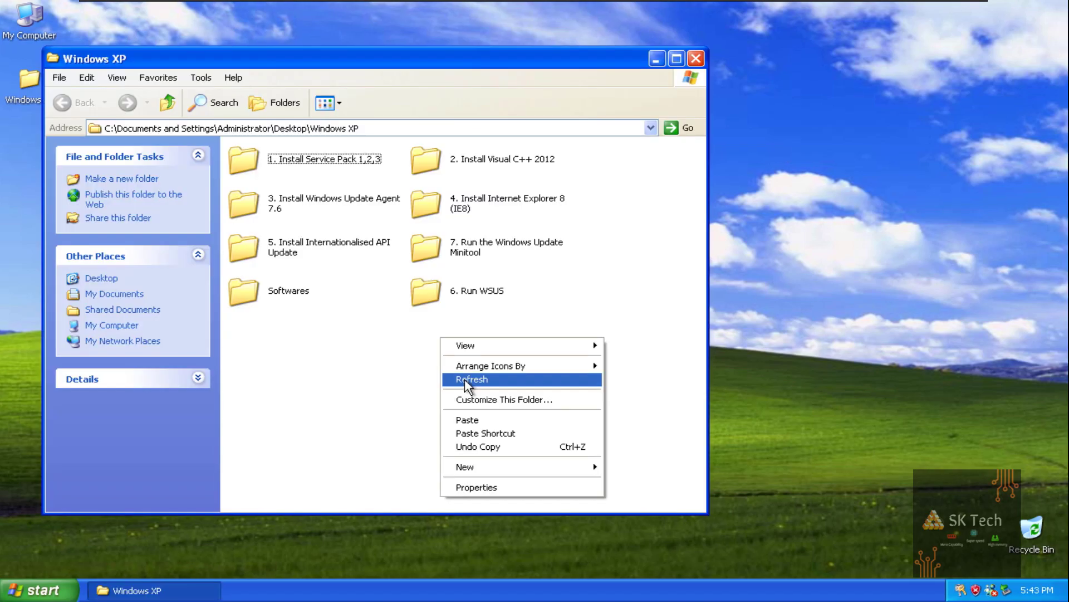
Refresh the Windows XP folder and run the Add_wsus script from WSUS_Proxy_NT5 inside "6. Run WSUS" through to its exit
click(467, 379)
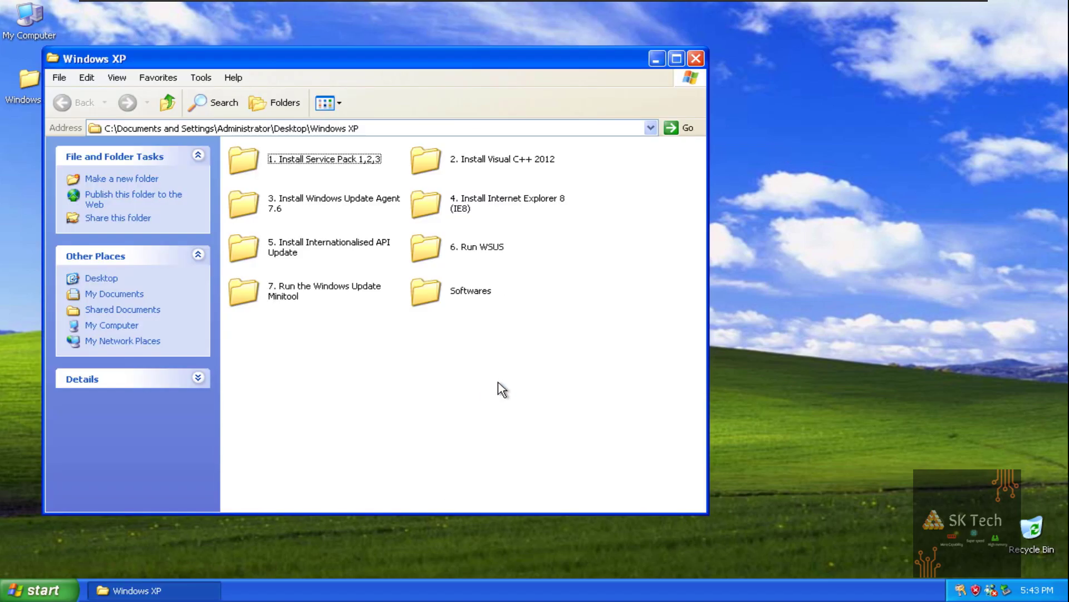
double_click(432, 258)
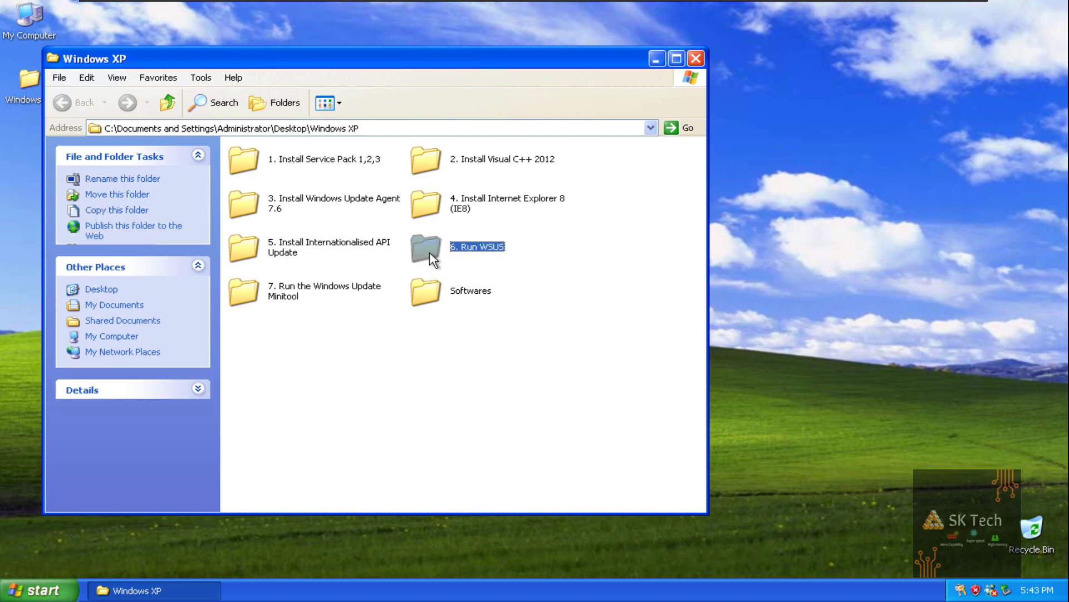
double_click(325, 163)
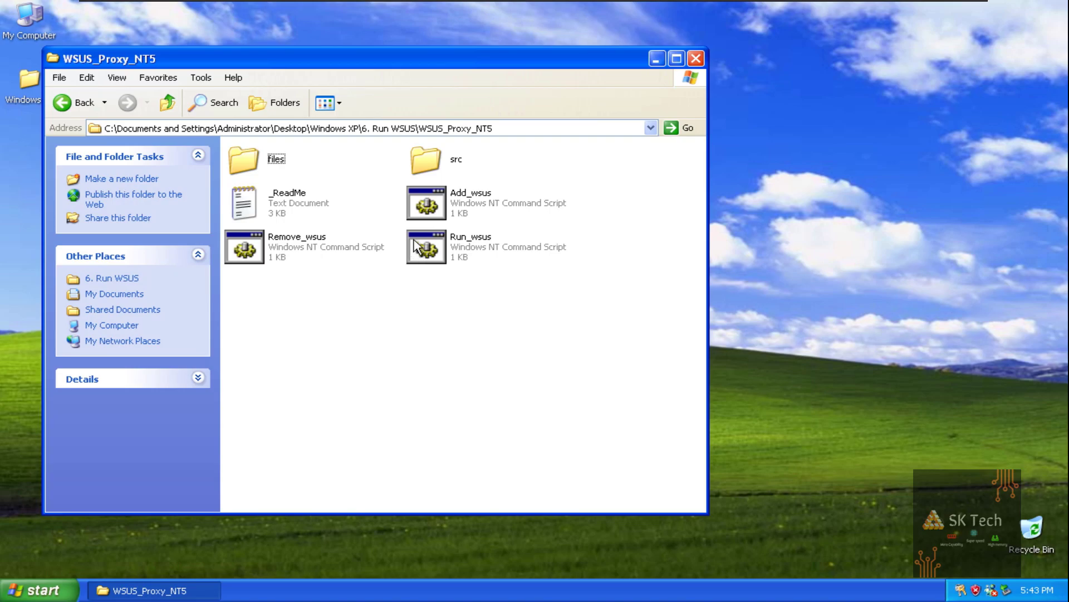
double_click(412, 202)
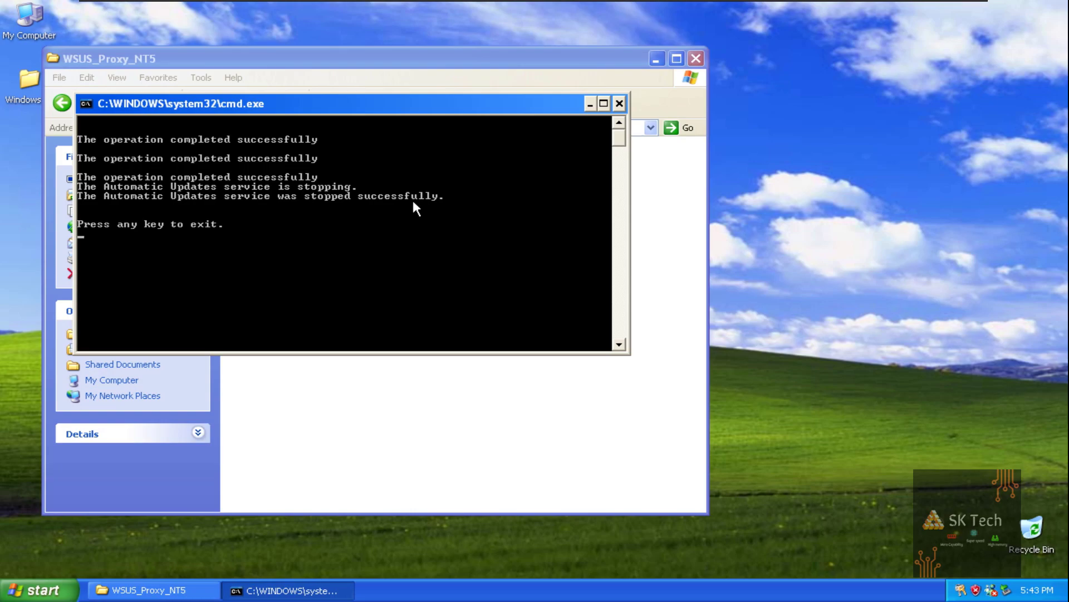
key(Return)
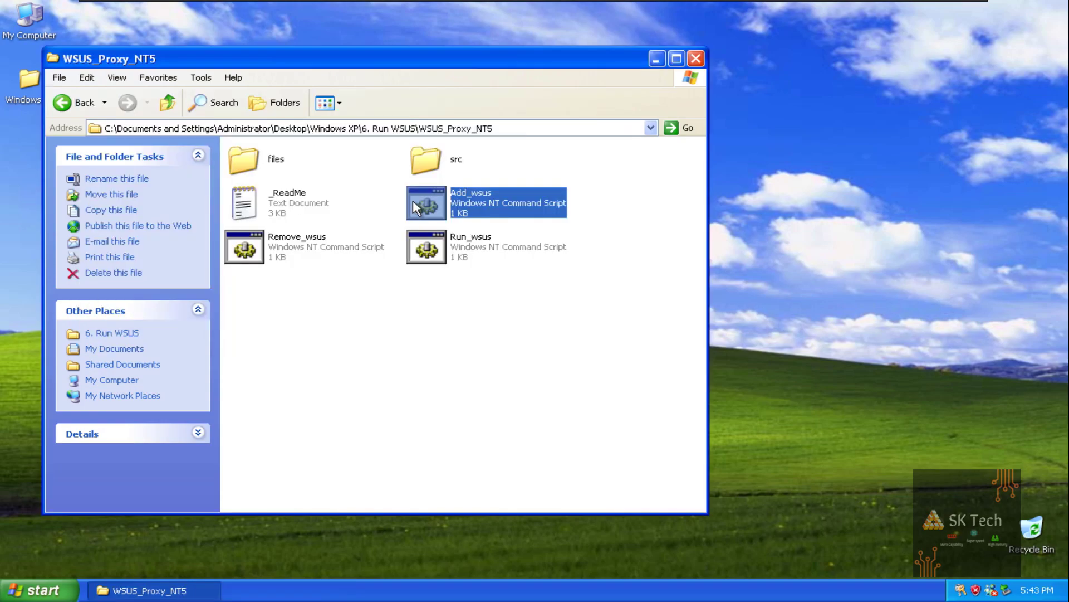
Start the WSUS proxy with Run_wsus, unblock it in Windows Firewall, and close the folder window while keeping the console open
double_click(431, 245)
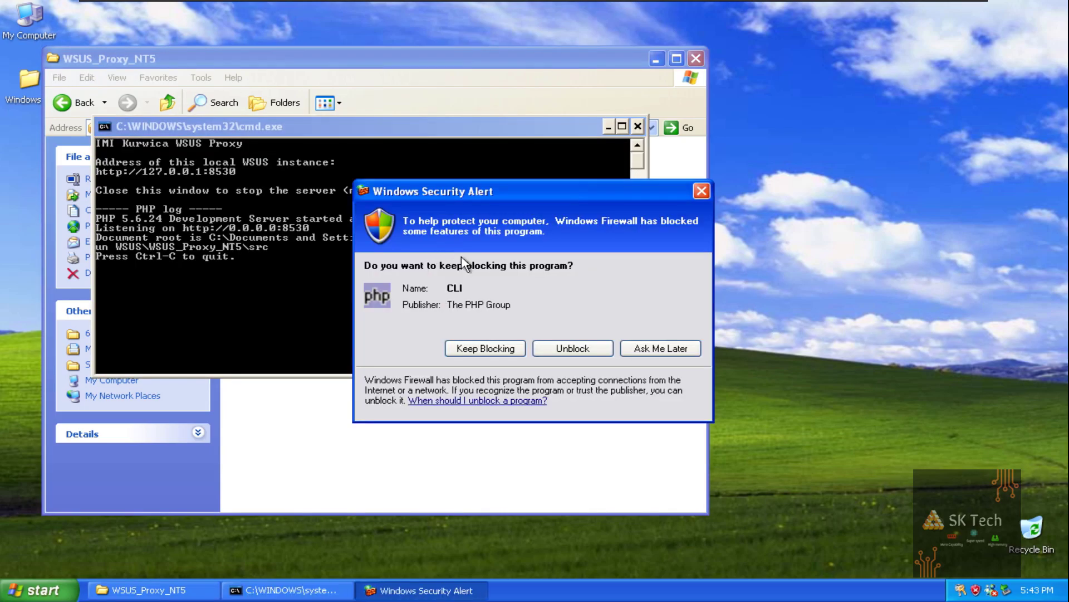
click(574, 348)
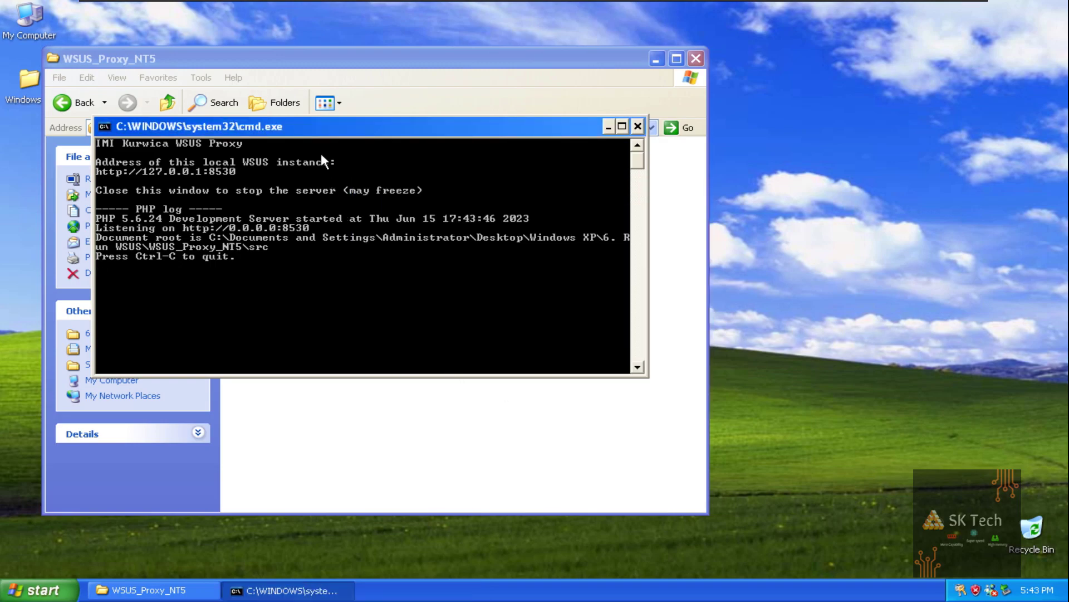
drag(312, 128, 743, 86)
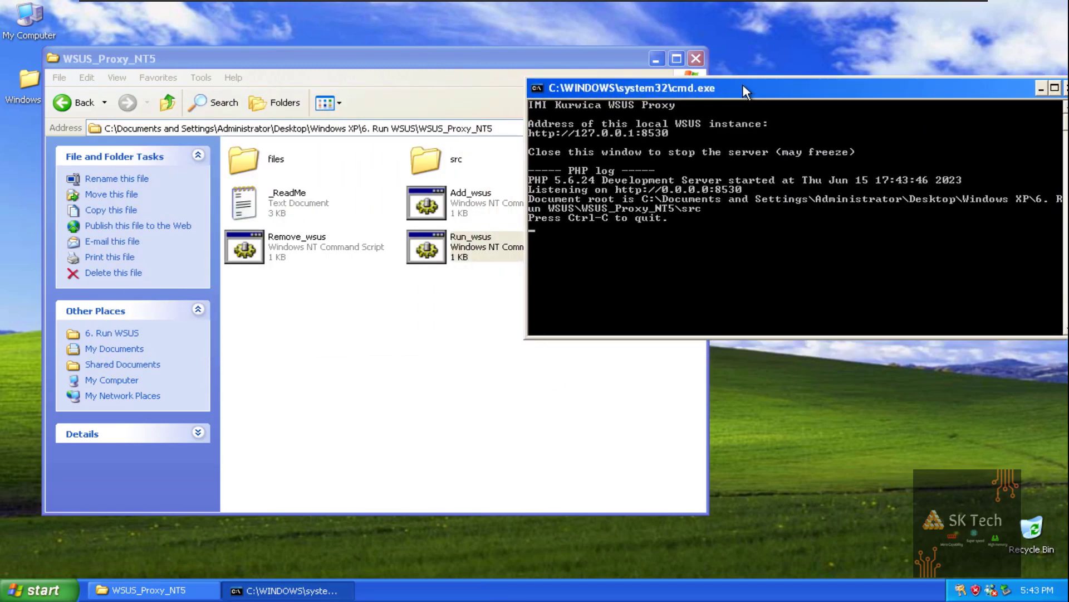
click(697, 58)
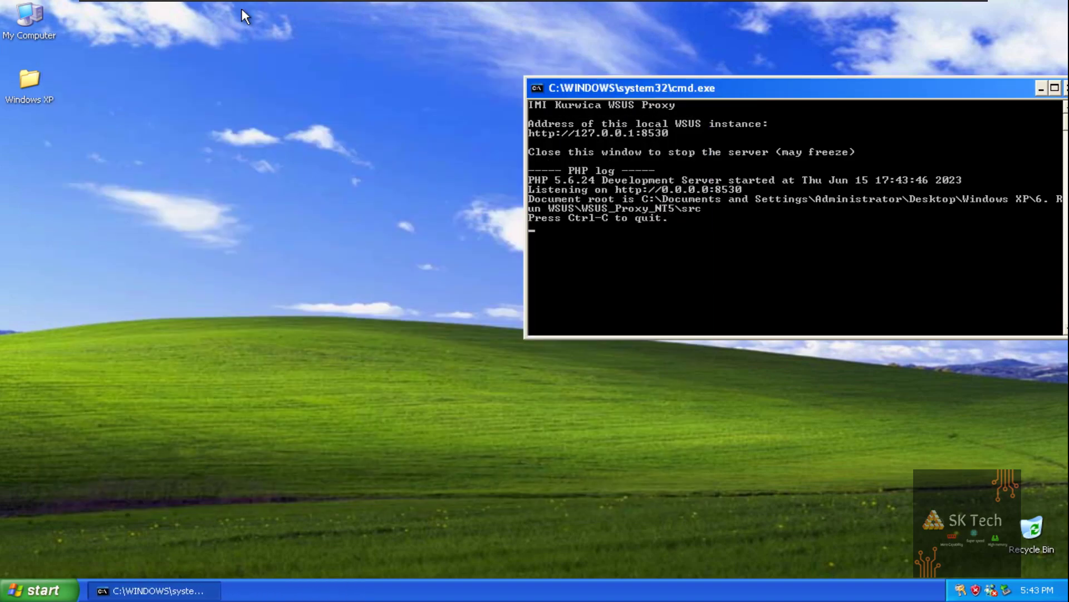
Launch wumt_x86 from the wumt folder inside "7. Run the Windows Update Minitool" and close the folder window
double_click(20, 89)
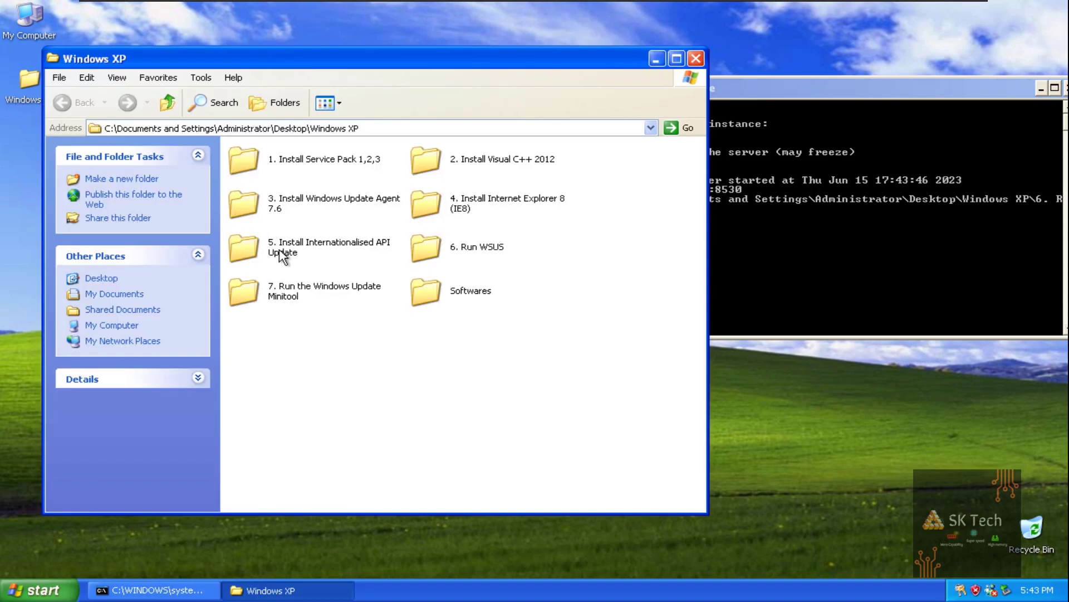
double_click(287, 289)
double_click(248, 158)
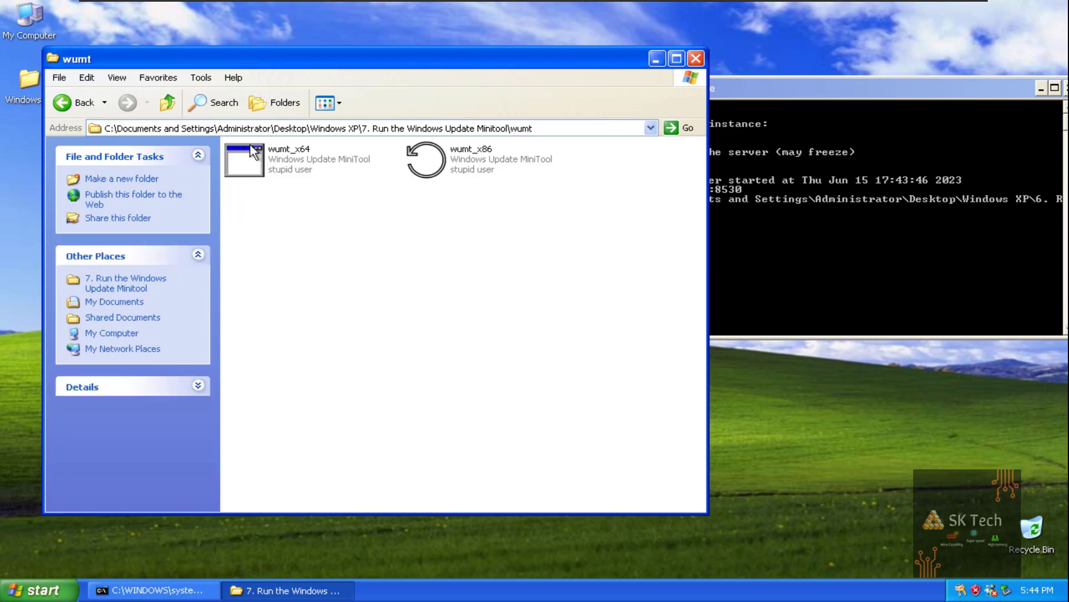
double_click(433, 164)
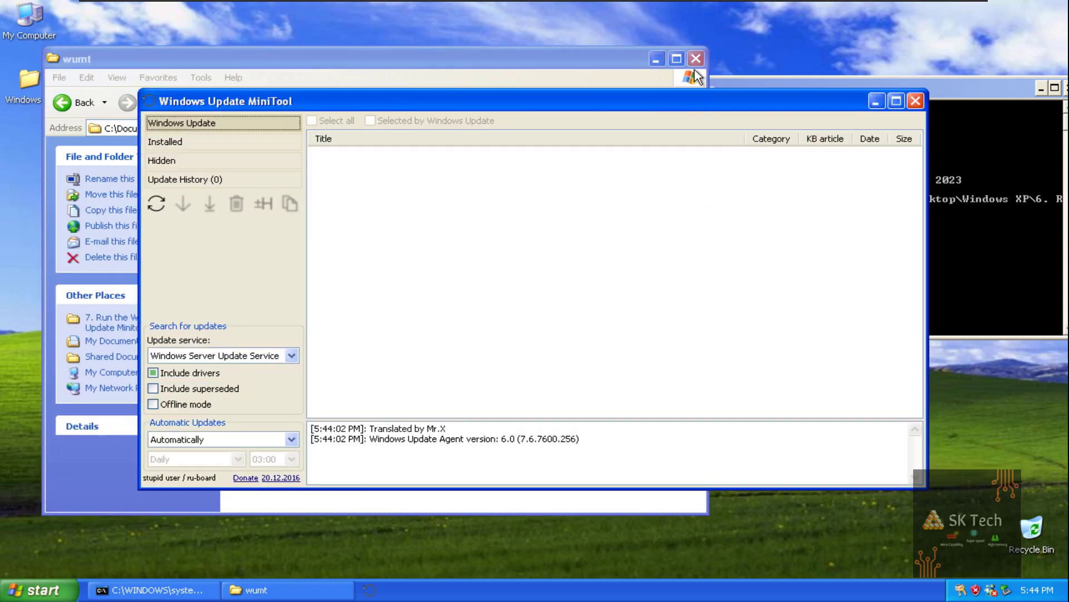
click(697, 58)
Move and narrow the Windows Update MiniTool window so that it sits beside the WSUS proxy console without overlapping
drag(649, 108, 523, 83)
drag(805, 166, 520, 177)
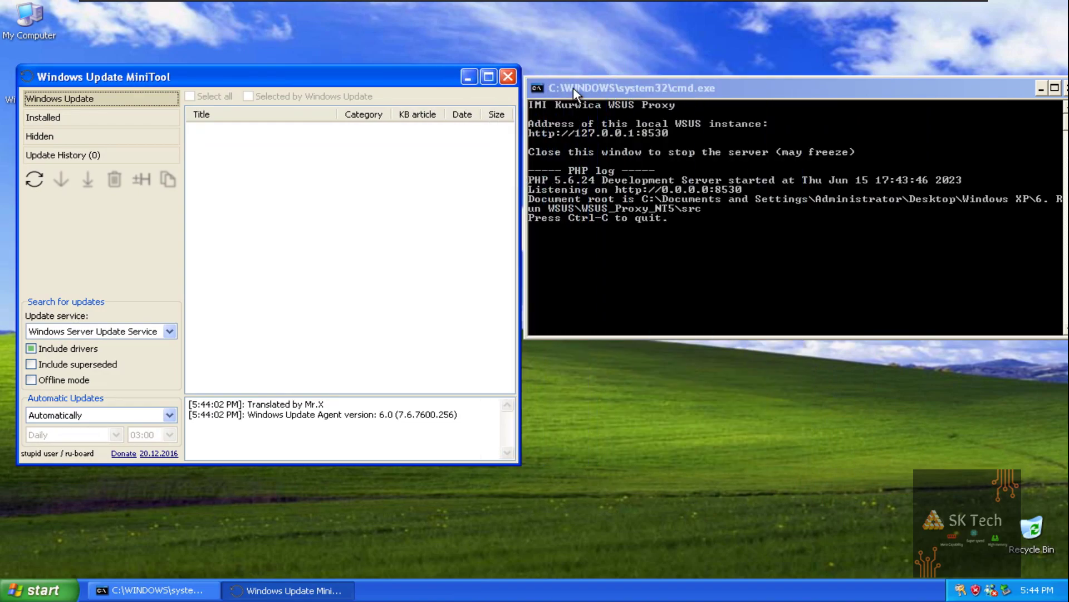
drag(573, 88, 577, 103)
click(251, 87)
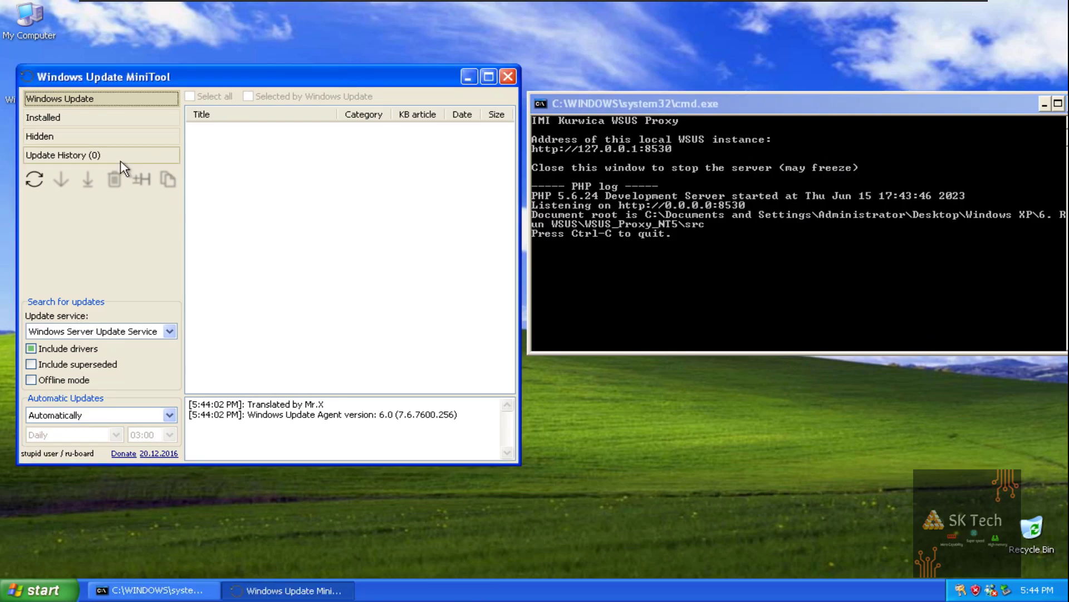
Search for updates through Windows Server Update Service with superseded updates included
click(139, 333)
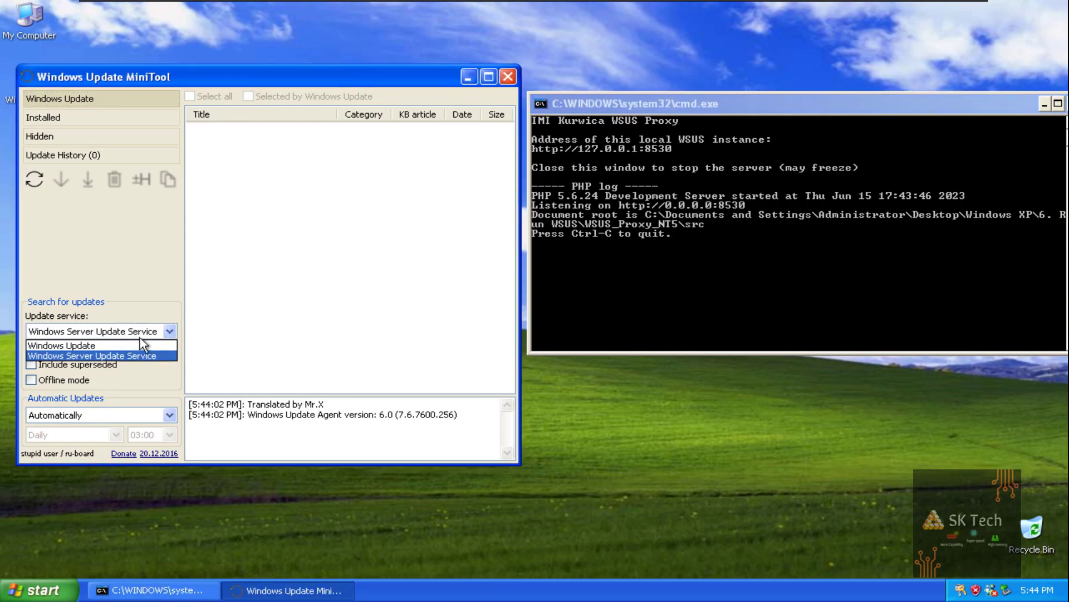
click(103, 358)
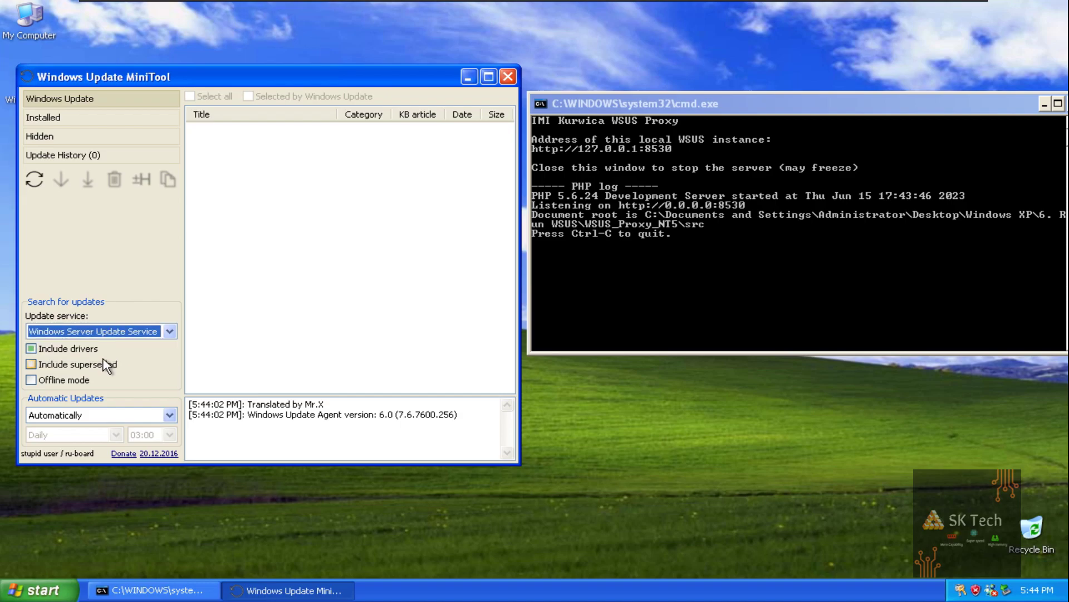
click(106, 366)
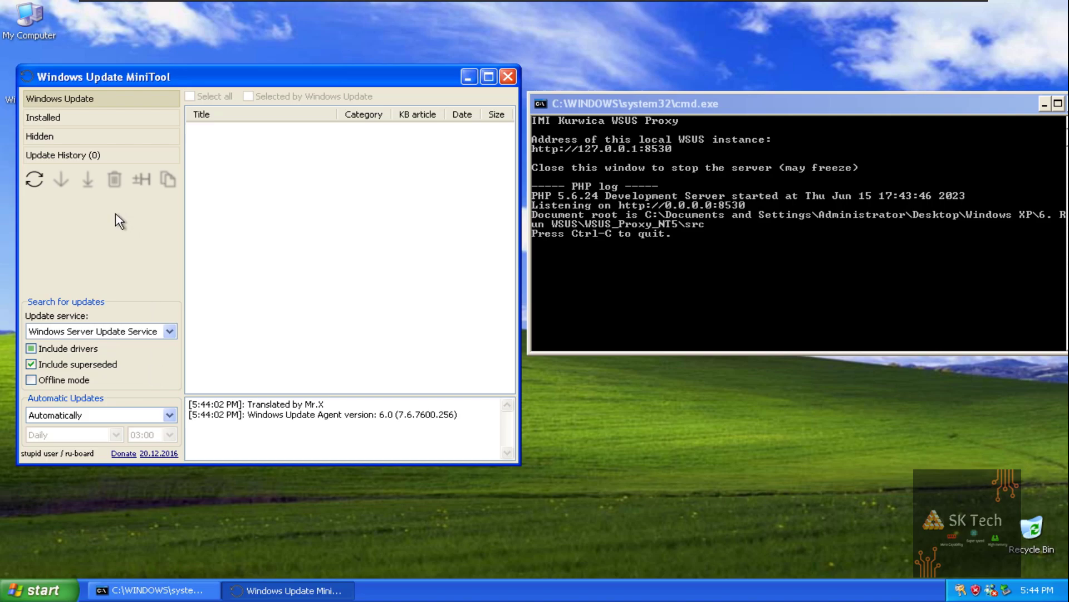
click(35, 184)
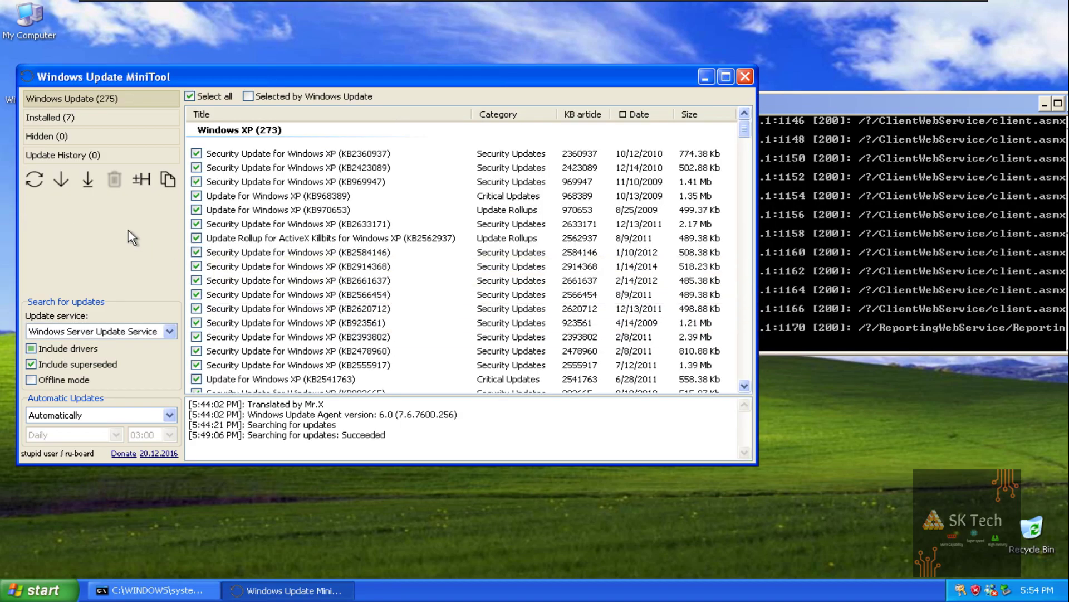
Download and install all the selected Windows updates, reboot to complete the installation, and log back on as Administrator
click(88, 185)
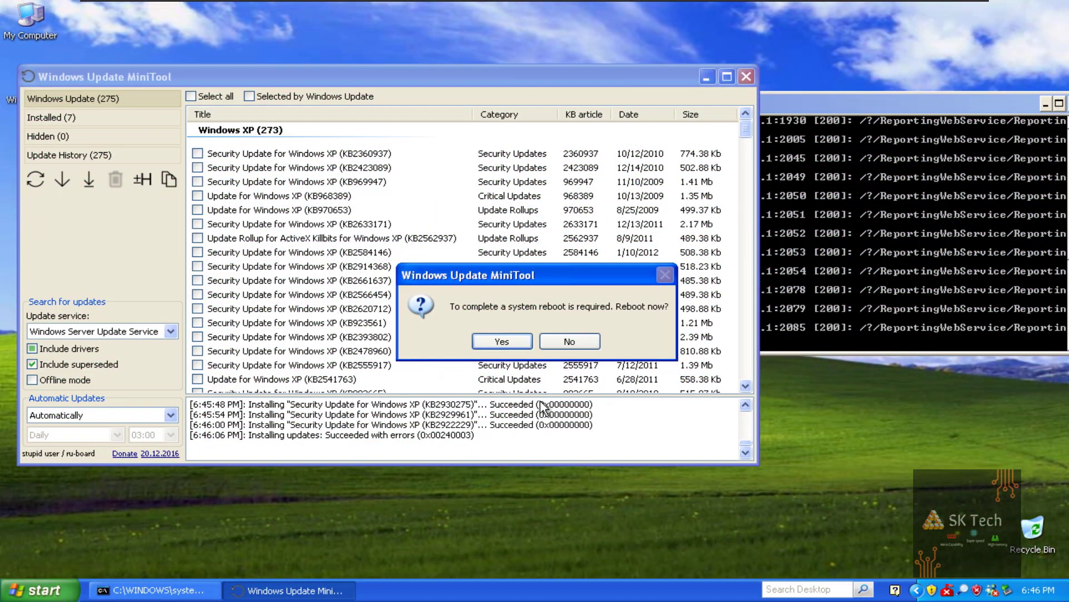
click(495, 342)
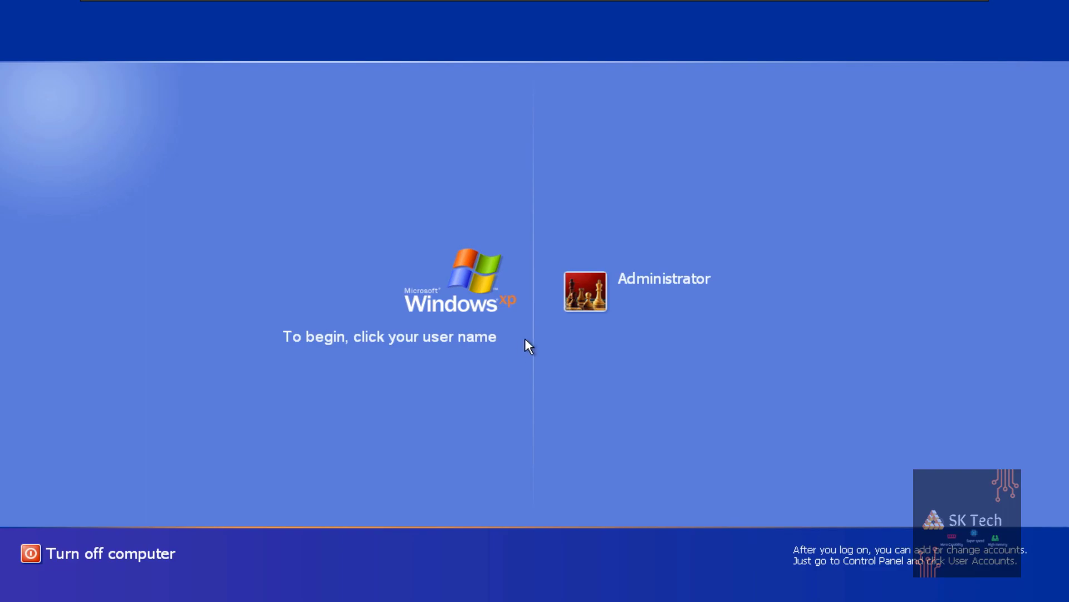
click(582, 303)
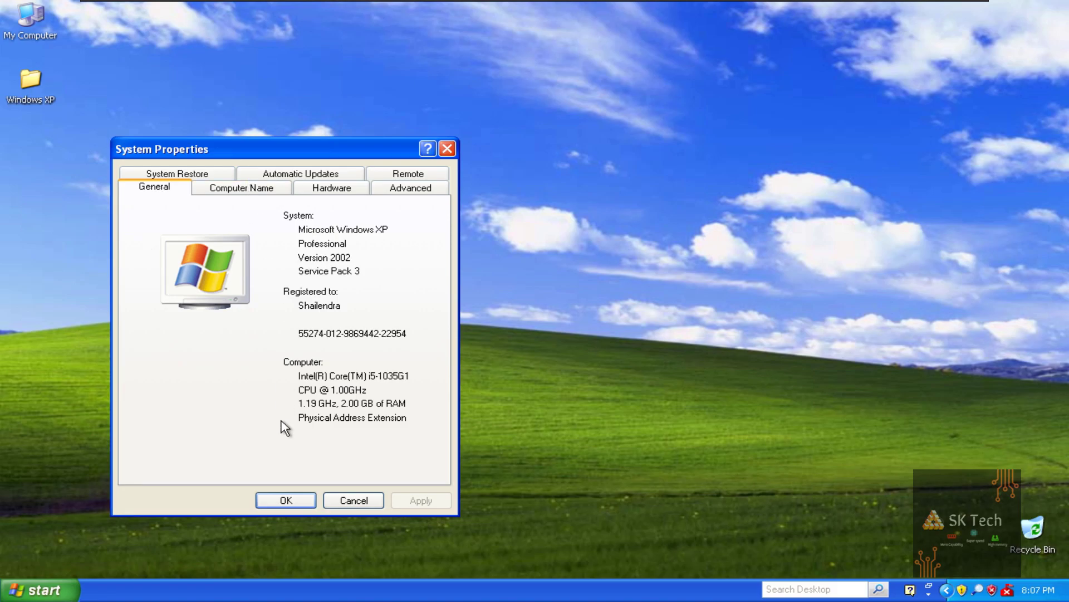
Close System Properties and open the mypal program folder under Windows XP\Softwares\Browser\My_Pal_68\My_Pal_68
click(286, 499)
double_click(30, 20)
double_click(30, 81)
double_click(478, 334)
double_click(294, 250)
double_click(302, 215)
double_click(302, 215)
double_click(298, 209)
scroll(551, 390, down, 5)
Create a shortcut to the mypal program, move it onto the desktop below the Windows XP folder, and close the folder window
right_click(550, 408)
click(596, 532)
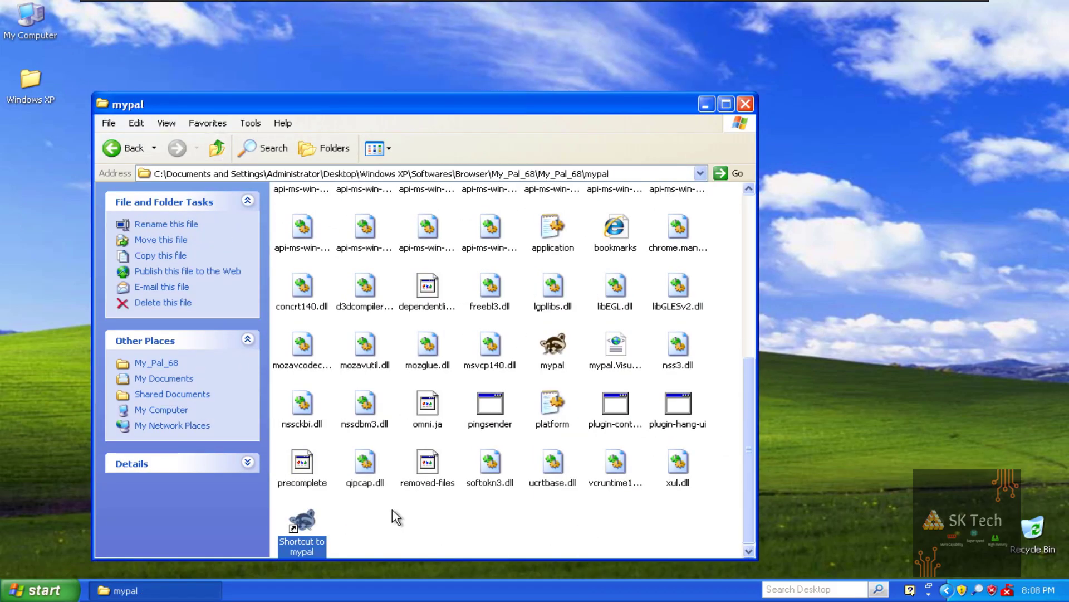
drag(302, 522, 45, 159)
click(143, 153)
click(143, 154)
click(143, 154)
click(142, 153)
click(745, 104)
Launch Mypal from its desktop shortcut and browse the YouTube home page down to the Breaking news section
double_click(42, 150)
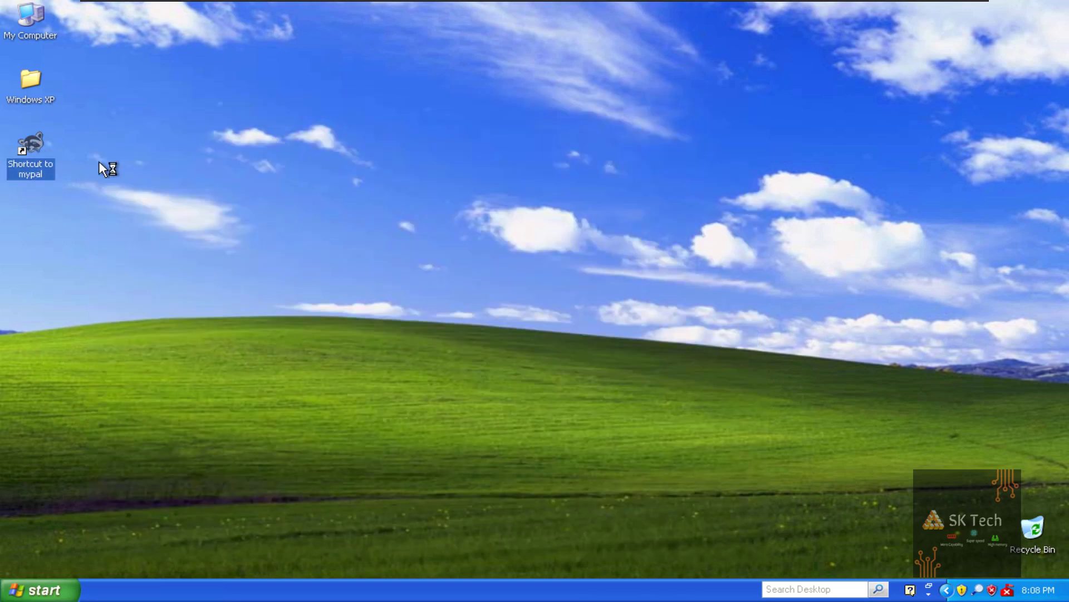
click(134, 203)
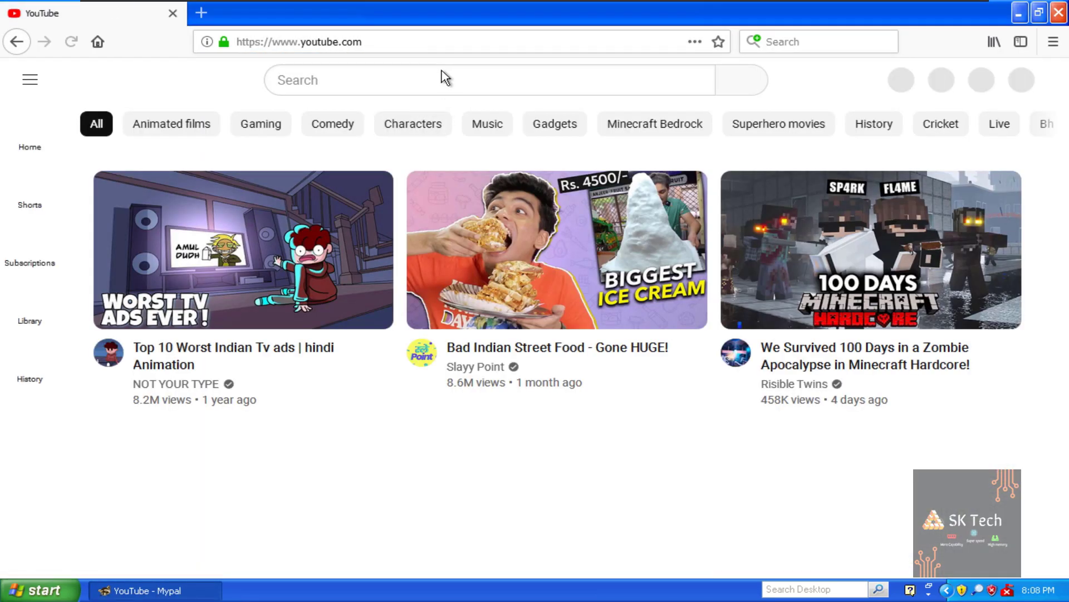
scroll(440, 167, down, 3)
scroll(428, 167, down, 5)
Search YouTube for "sk technical boy" and open the SK Technical Boy channel
click(420, 76)
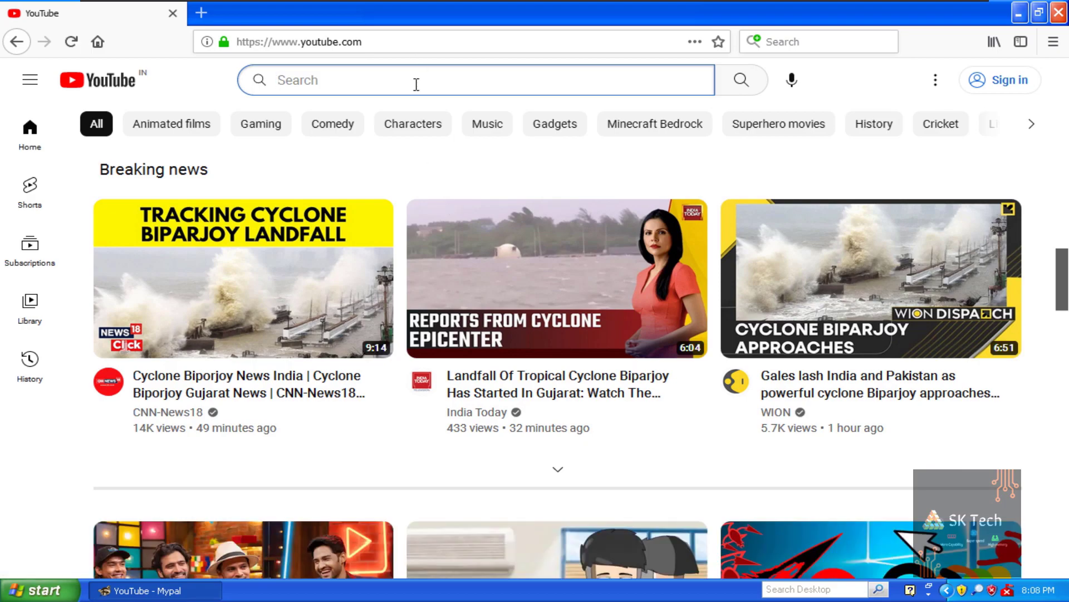
text(Sk technical boy)
key(Return)
click(475, 189)
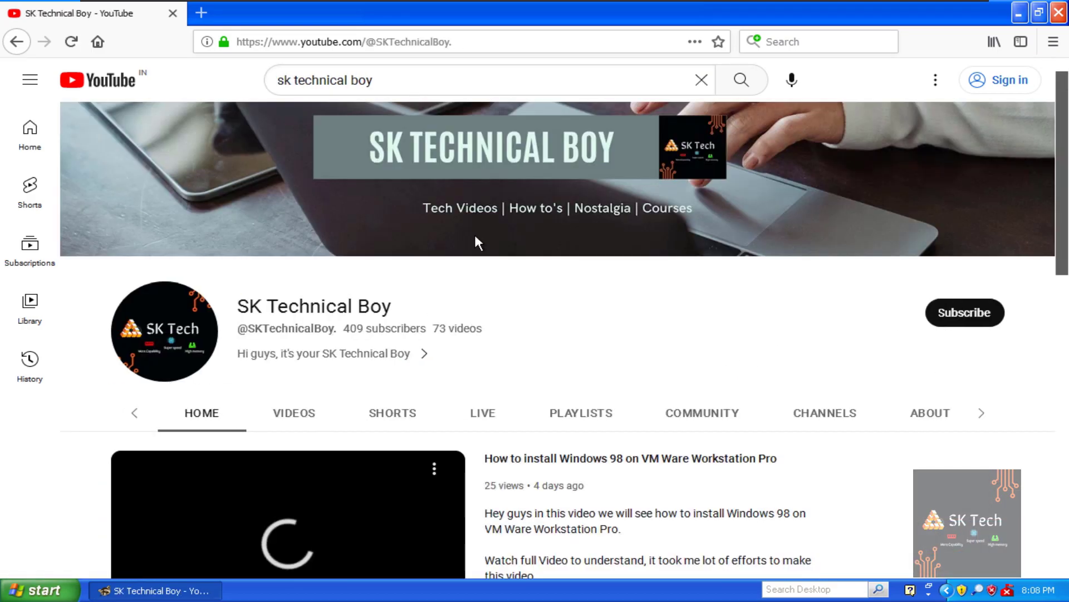
Play the channel's video "How to install Windows 98 on VM Ware Workstation Pro" full screen and switch its playback quality to HD
scroll(680, 337, down, 2)
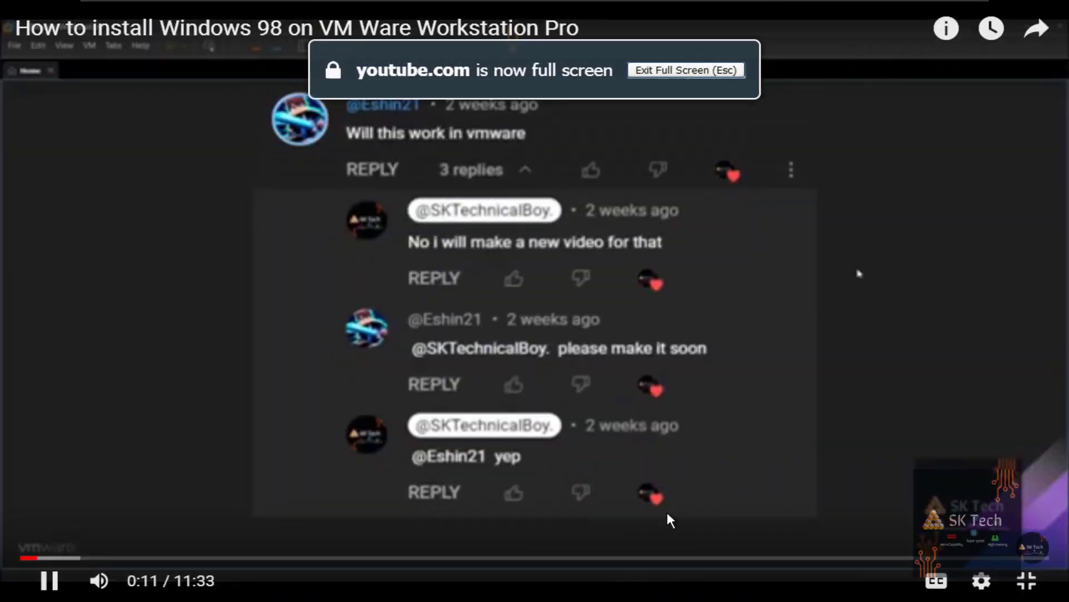
click(981, 580)
click(835, 518)
click(906, 359)
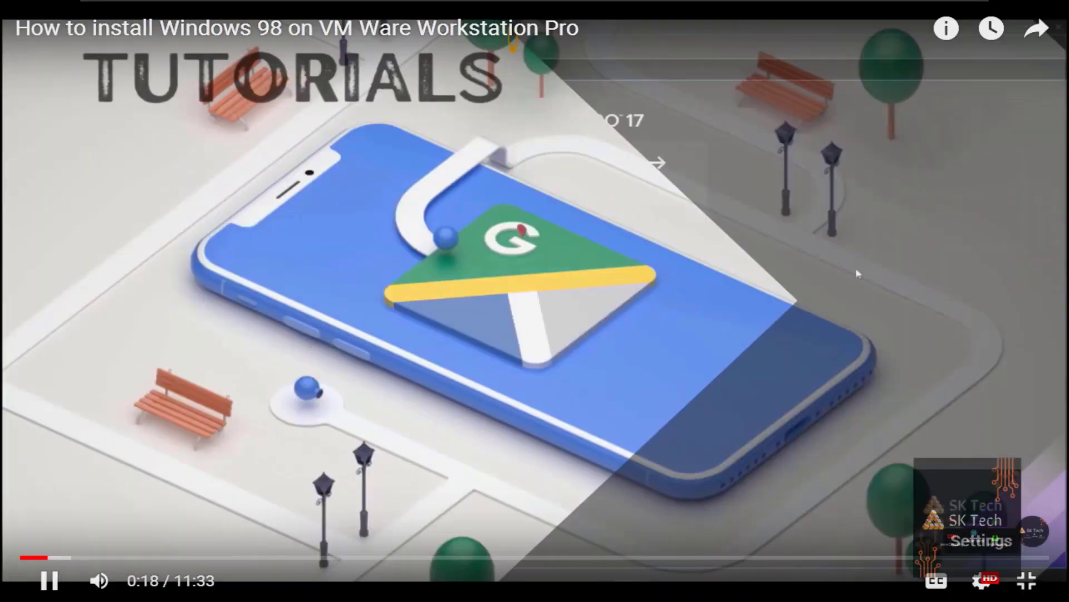